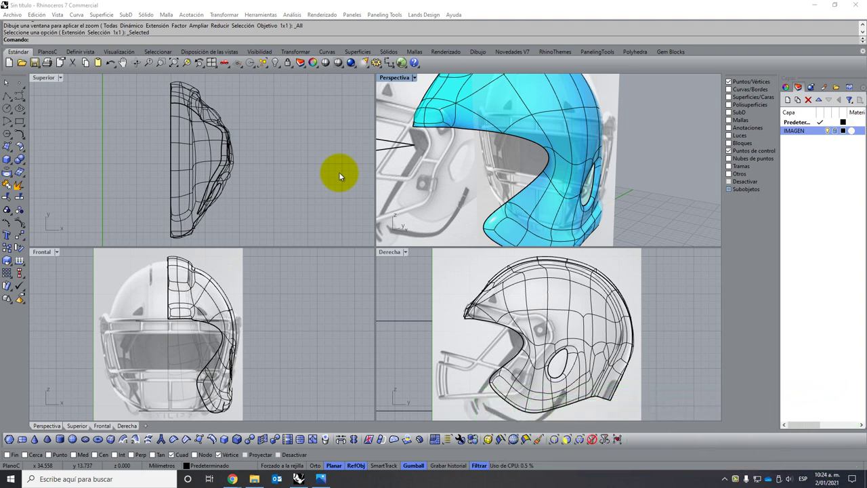
# - Orbit the Perspective viewport to the helmet's side and zoom in on the ear hole
pyautogui.moveTo(547, 165)
pyautogui.mouseDown(button='right')
pyautogui.moveTo(474, 187)
pyautogui.moveTo(557, 201)
pyautogui.mouseUp(button='right')
pyautogui.scroll(2, 574, 203)
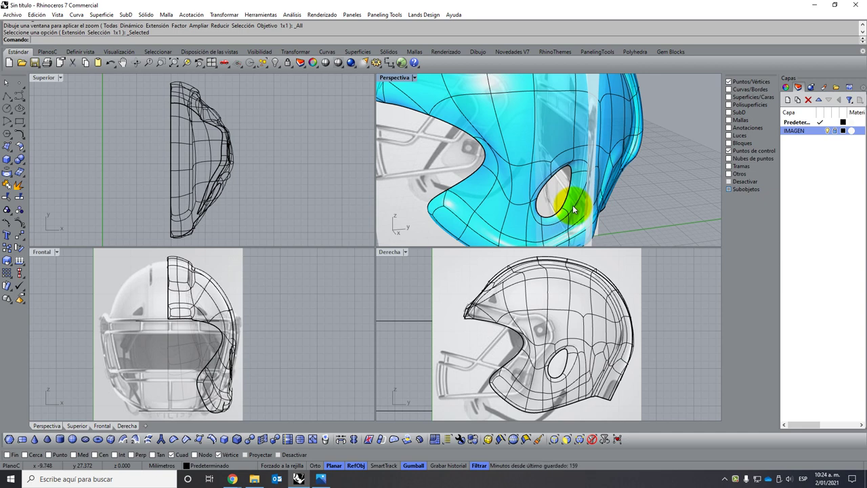
pyautogui.scroll(1, 572, 205)
pyautogui.scroll(1, 572, 205)
pyautogui.rightClick(577, 204)
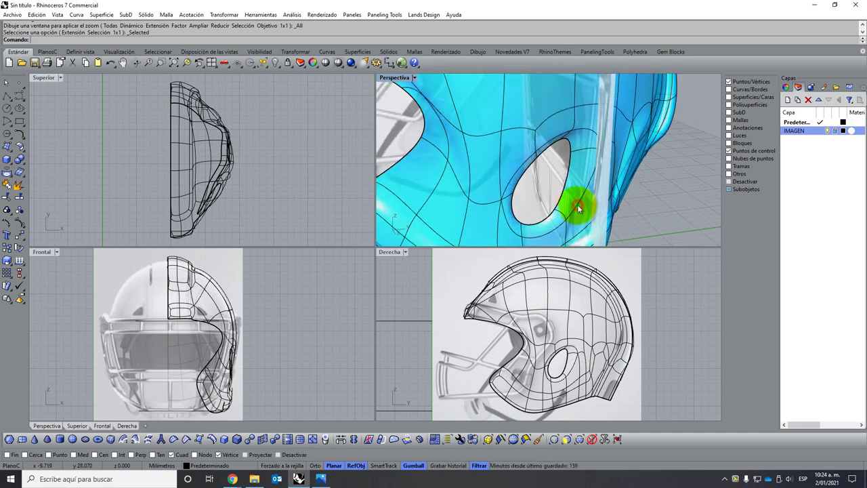
# - With the Curvas/Bordes filter, select the ear-hole edge loop plus its top and left rim edges
pyautogui.click(553, 440)
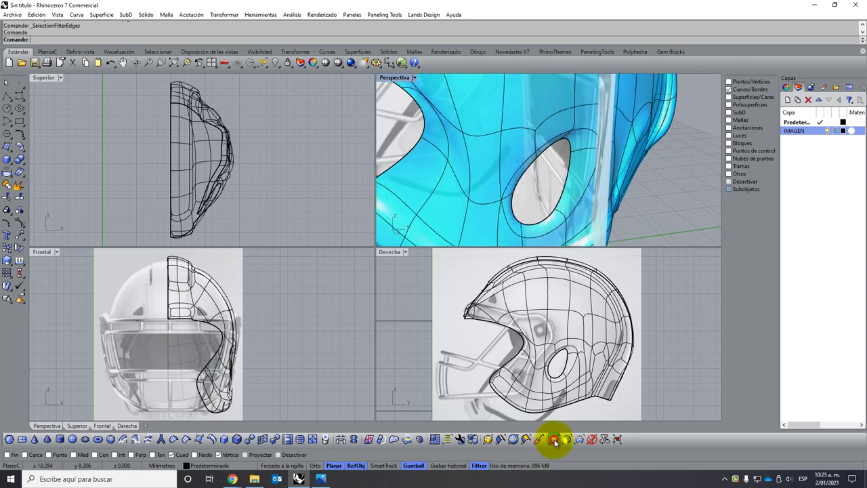
pyautogui.doubleClick(550, 229)
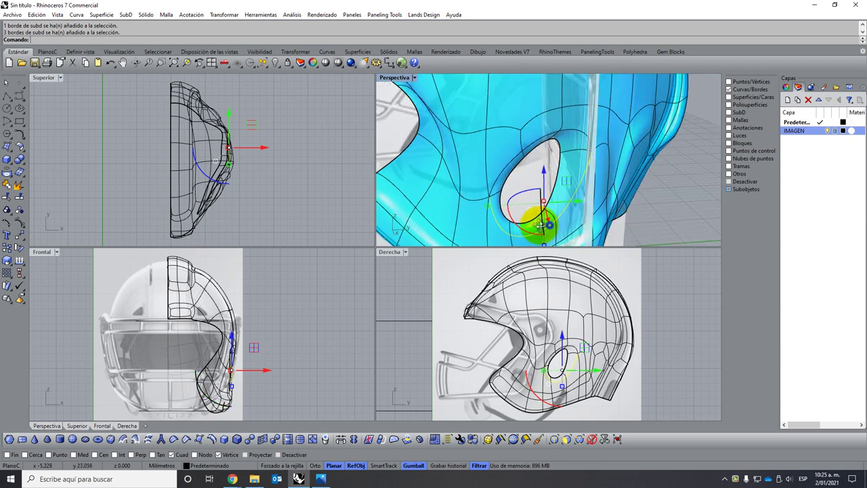
pyautogui.keyDown('shift'); pyautogui.click(571, 130); pyautogui.keyUp('shift')
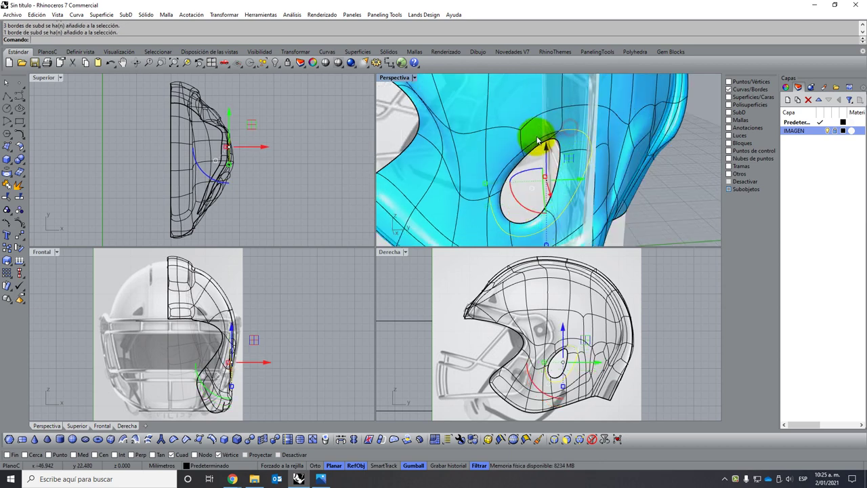
pyautogui.keyDown('shift'); pyautogui.click(510, 161); pyautogui.keyUp('shift')
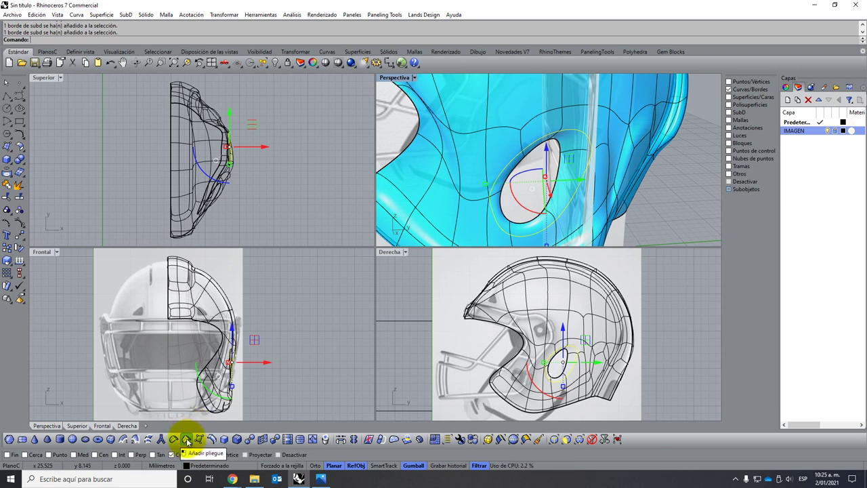
# - Apply Añadir pliegue to crease the ear-hole edges, then deselect them
pyautogui.click(187, 441)
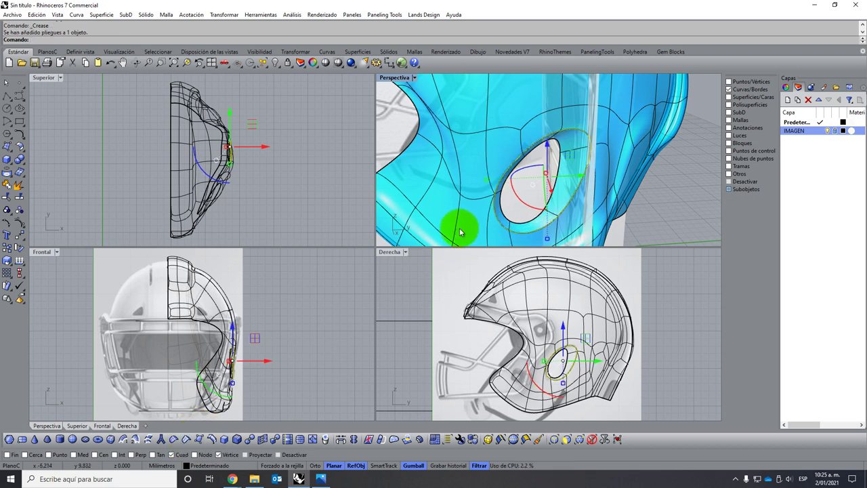
pyautogui.moveTo(458, 226)
pyautogui.mouseDown(button='right')
pyautogui.moveTo(569, 195)
pyautogui.moveTo(451, 219)
pyautogui.mouseUp(button='right')
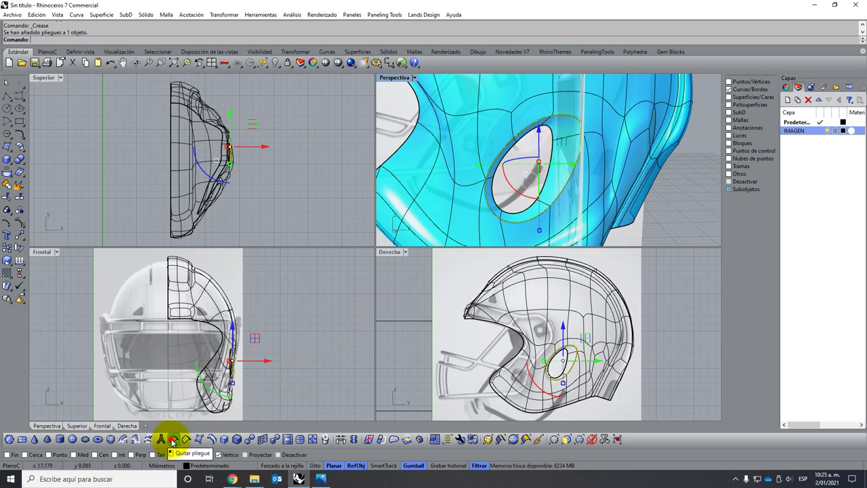
pyautogui.click(172, 440)
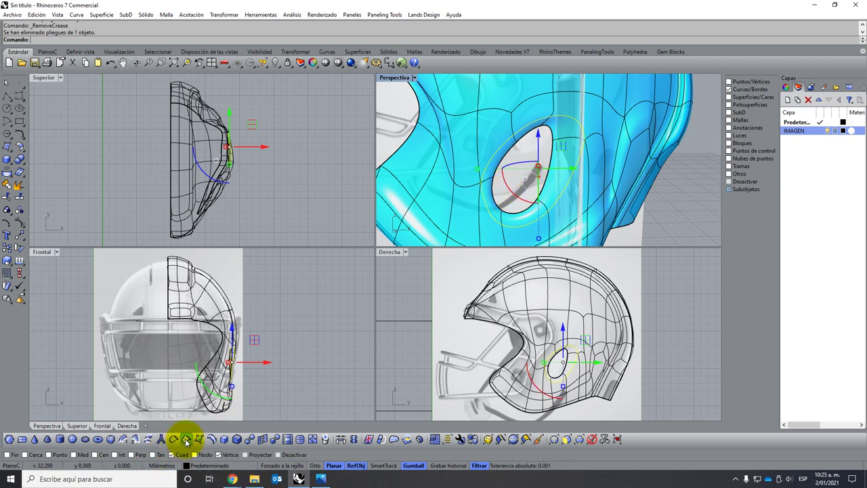
pyautogui.click(186, 441)
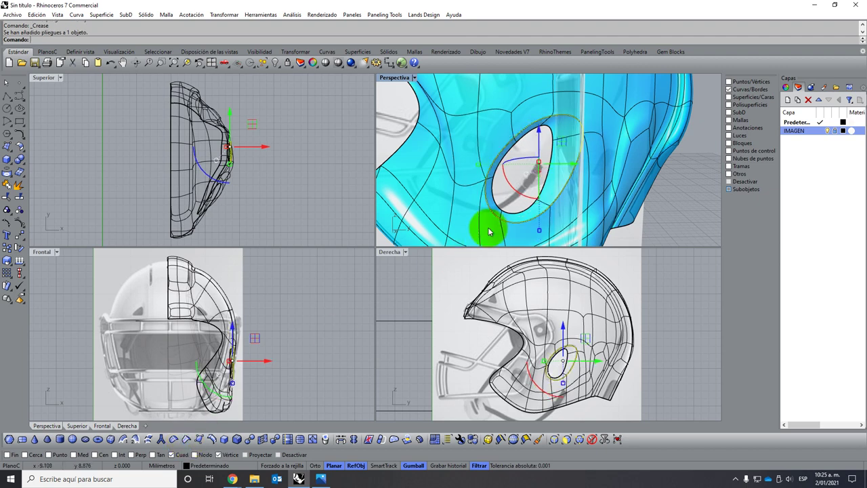
pyautogui.click(683, 238)
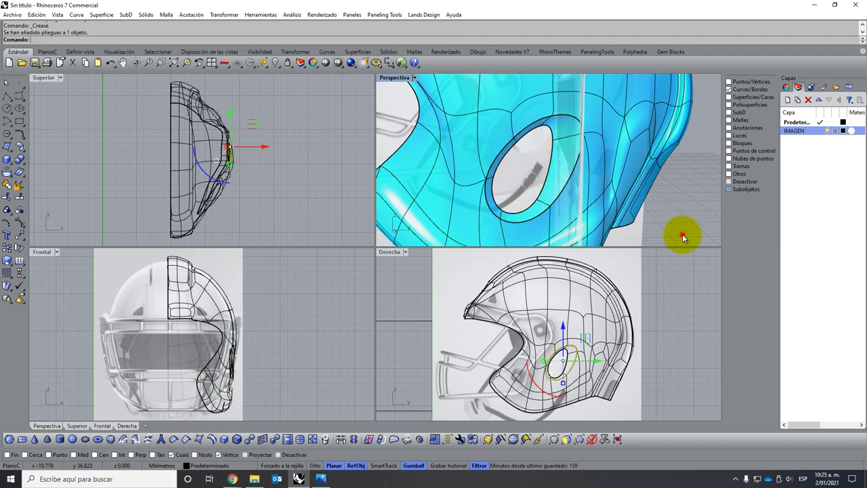
pyautogui.moveTo(580, 208)
pyautogui.mouseDown(button='right')
pyautogui.moveTo(522, 196)
pyautogui.moveTo(536, 205)
pyautogui.moveTo(459, 143)
pyautogui.moveTo(434, 183)
pyautogui.moveTo(512, 189)
pyautogui.moveTo(406, 194)
pyautogui.moveTo(484, 194)
pyautogui.moveTo(484, 184)
pyautogui.mouseUp(button='right')
# - Select the front-brow vertex with the Puntos/Vértices filter and raise it slightly along Z
pyautogui.scroll(3, 486, 307)
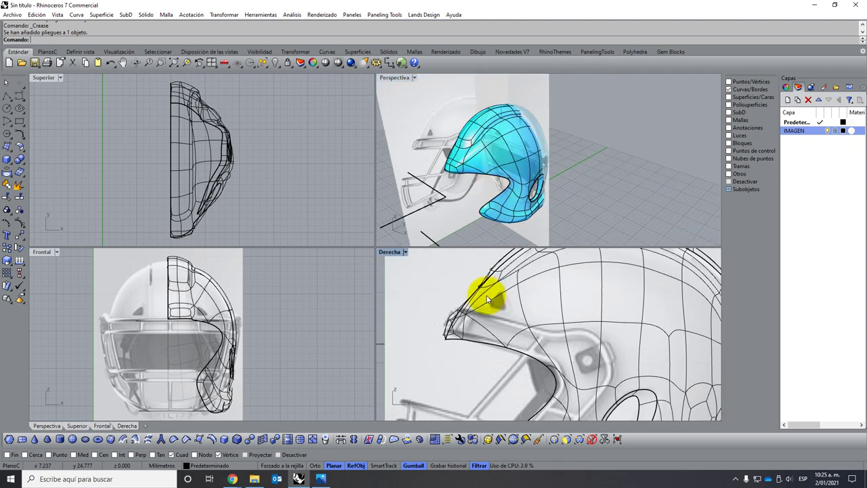
pyautogui.scroll(3, 480, 290)
pyautogui.scroll(2, 494, 294)
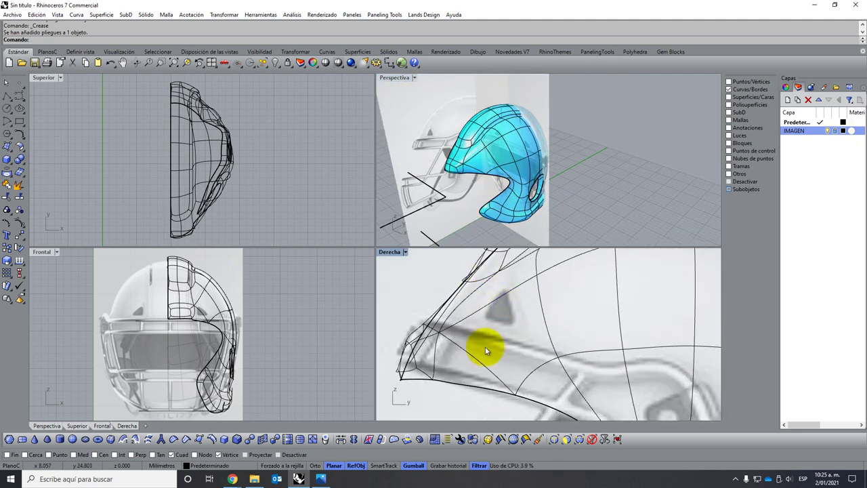
pyautogui.click(567, 439)
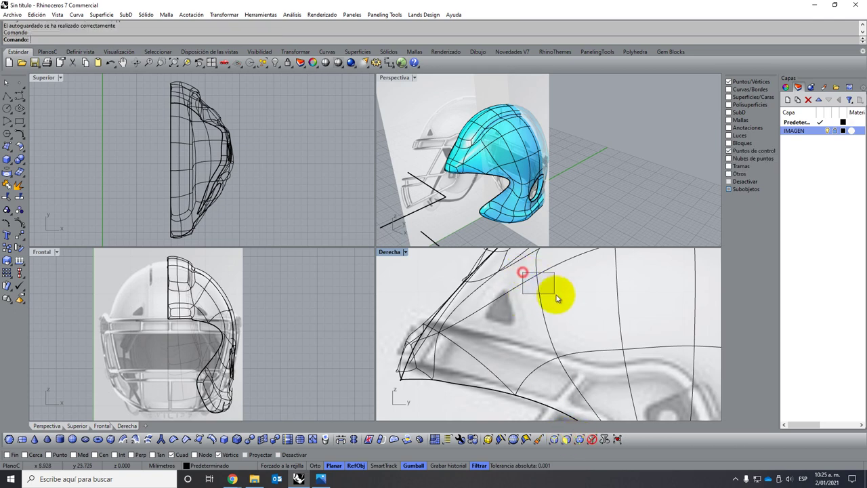
pyautogui.click(542, 265)
pyautogui.moveTo(548, 265); pyautogui.dragTo(509, 319, button='right')
pyautogui.moveTo(519, 301); pyautogui.dragTo(518, 287)
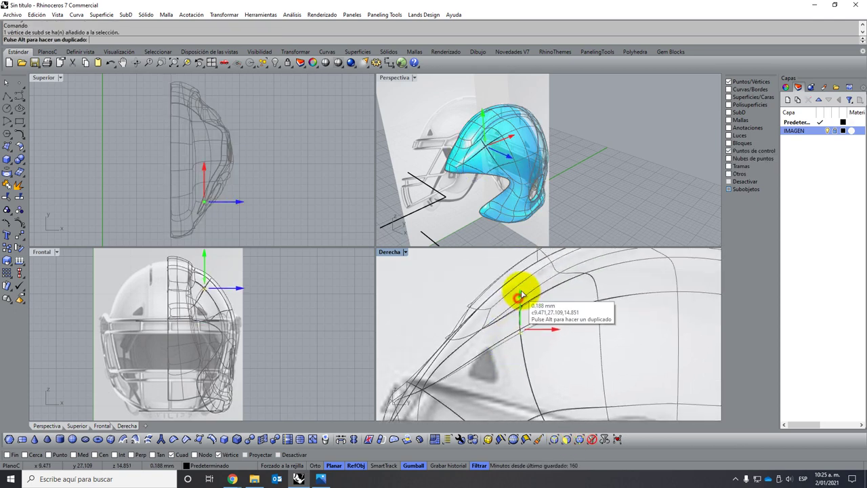
pyautogui.click(533, 350)
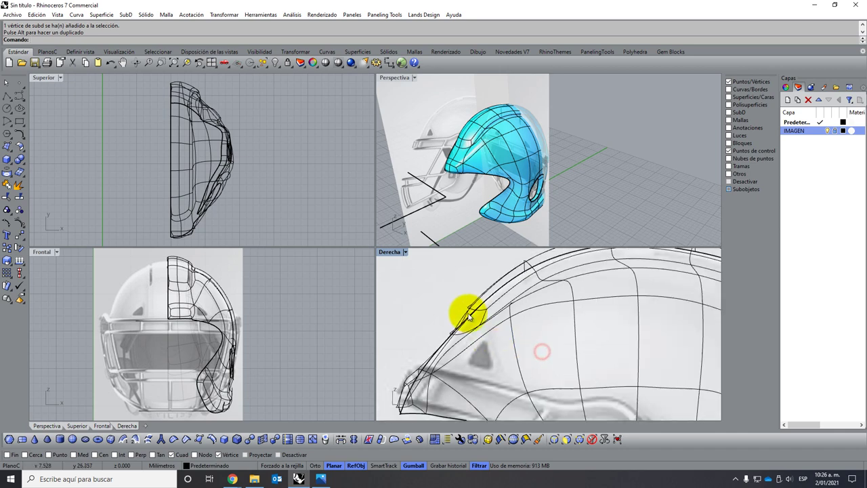
# - Pan the side view toward the vent and select the face around the vent triangle
pyautogui.moveTo(533, 351); pyautogui.dragTo(478, 353, button='right')
pyautogui.scroll(2, 479, 353)
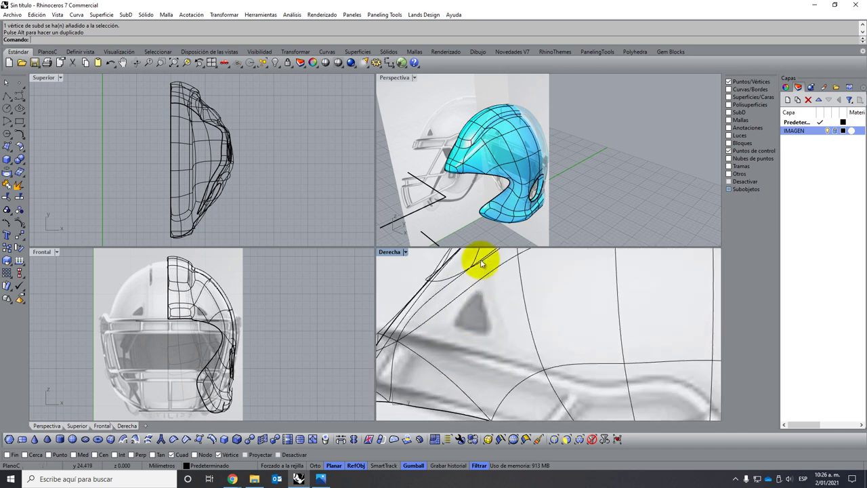
pyautogui.scroll(5, 488, 163)
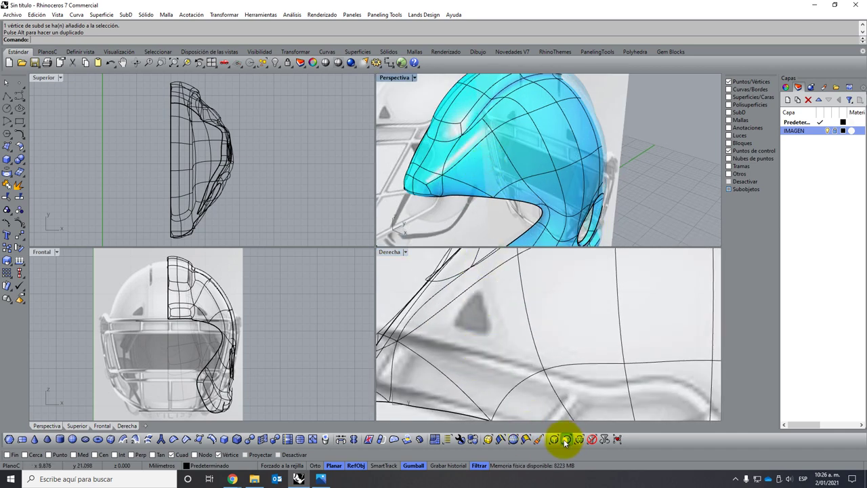
pyautogui.click(483, 163)
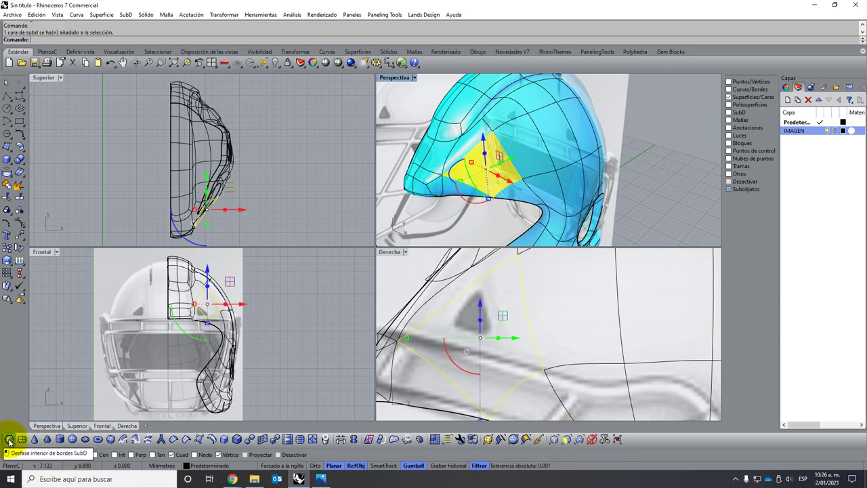
# - Inset the vent face at the default distance and nudge the new face into place
pyautogui.click(9, 440)
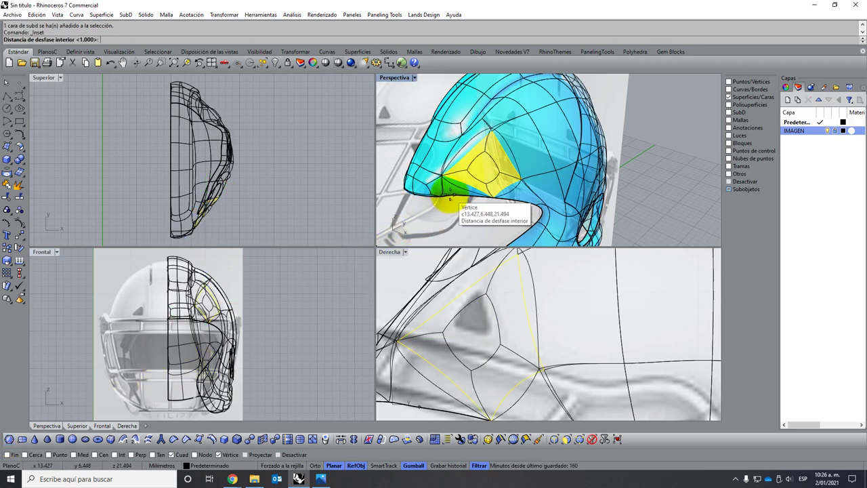
pyautogui.click(450, 195)
pyautogui.moveTo(499, 226)
pyautogui.mouseDown(button='right')
pyautogui.moveTo(519, 187)
pyautogui.moveTo(598, 174)
pyautogui.moveTo(596, 159)
pyautogui.moveTo(465, 203)
pyautogui.mouseUp(button='right')
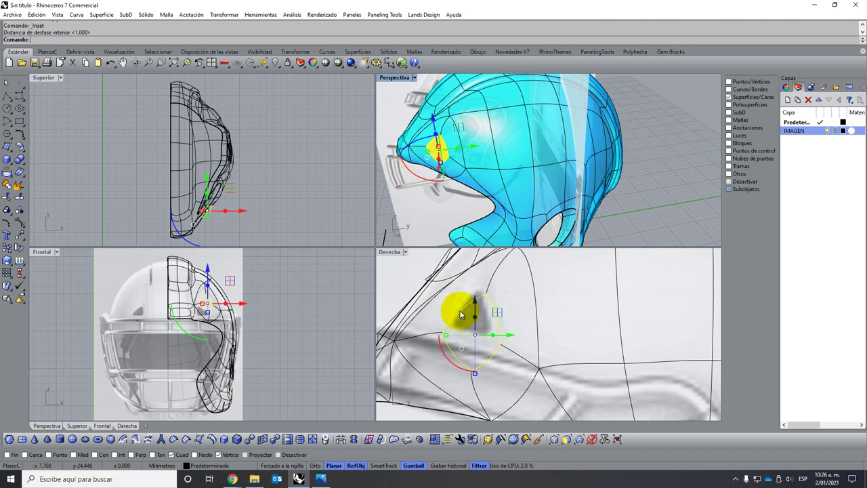
pyautogui.moveTo(476, 304); pyautogui.dragTo(474, 289)
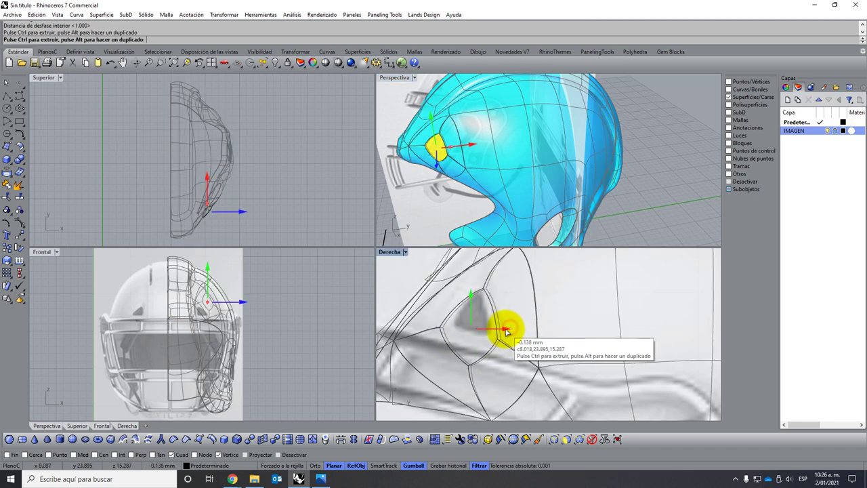
pyautogui.moveTo(510, 330); pyautogui.dragTo(500, 330)
pyautogui.click(519, 298)
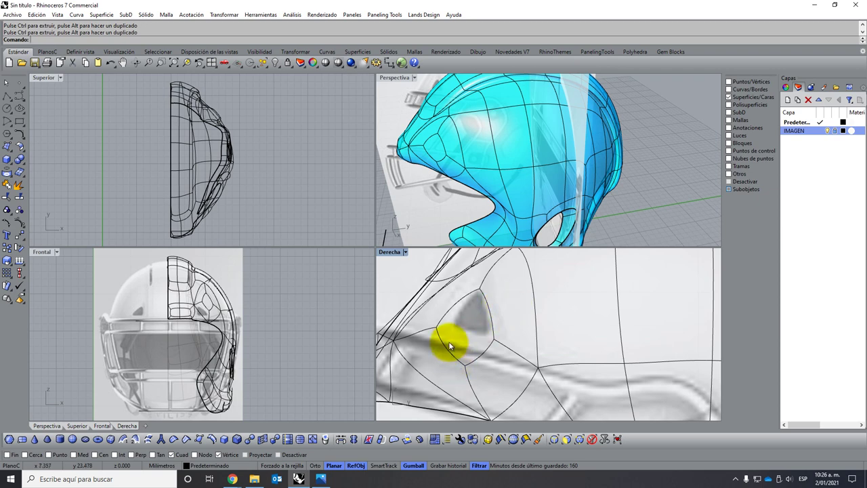
# - Maximize the side view and zoom in with the vent centred
pyautogui.doubleClick(388, 253)
pyautogui.scroll(1, 257, 247)
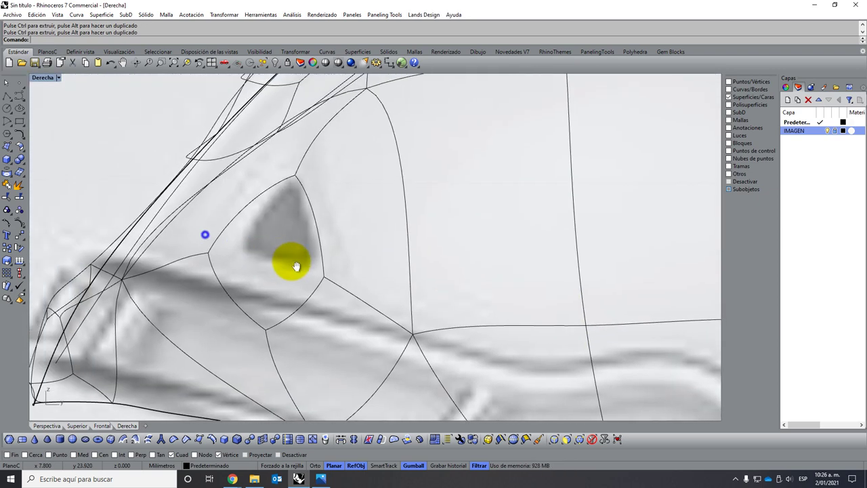
pyautogui.scroll(1, 305, 271)
pyautogui.scroll(1, 332, 325)
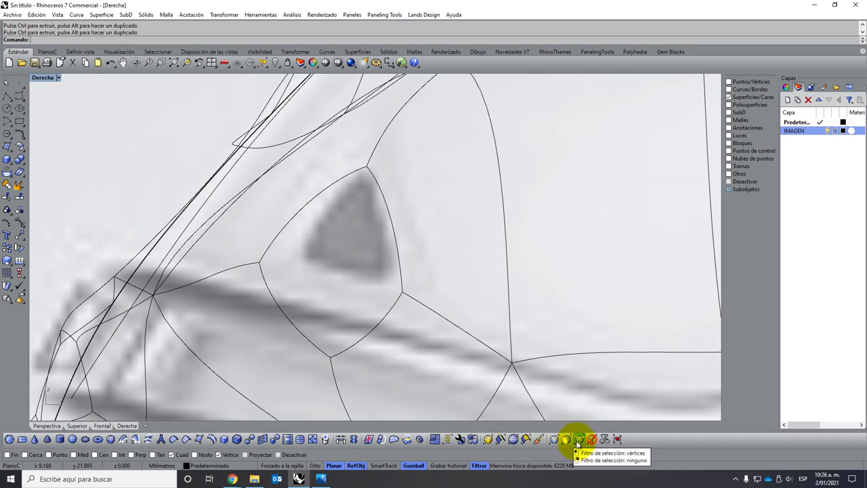
pyautogui.moveTo(369, 269)
pyautogui.mouseDown(button='right')
pyautogui.moveTo(345, 170)
pyautogui.moveTo(313, 272)
pyautogui.mouseUp(button='right')
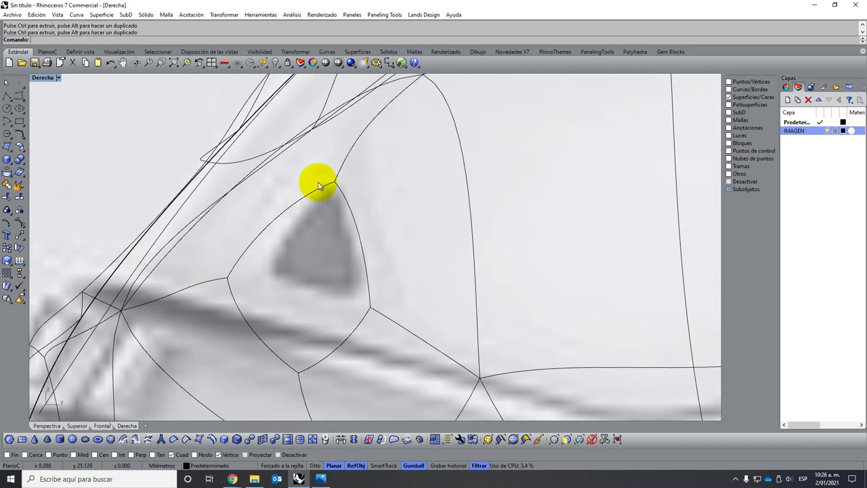
pyautogui.click(218, 263)
# - Reposition the vent's corner vertices, then delete the selected stray vertex
pyautogui.click(580, 439)
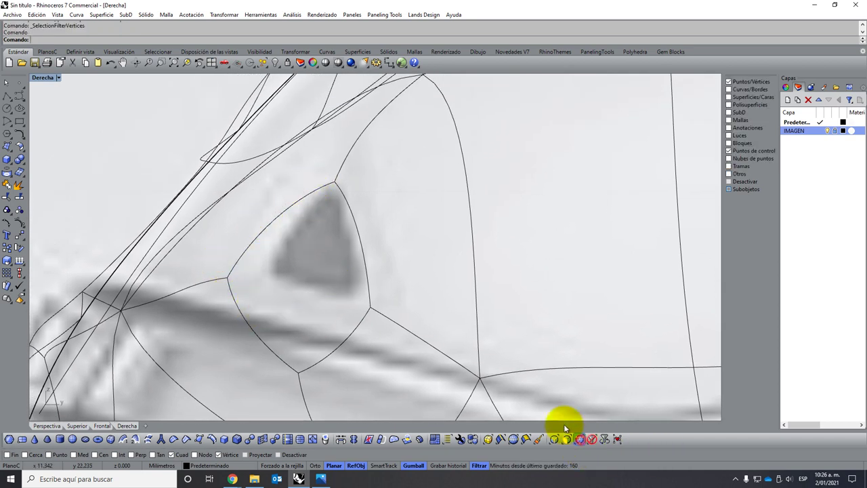
pyautogui.click(228, 276)
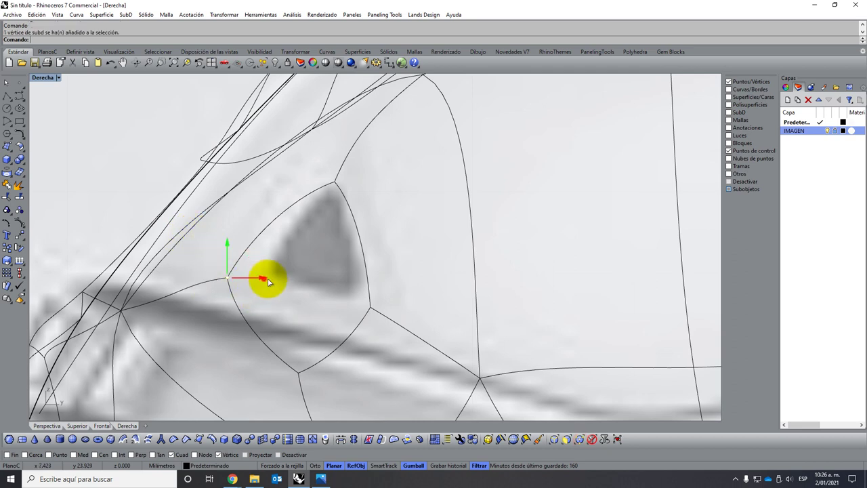
pyautogui.moveTo(268, 281); pyautogui.dragTo(303, 278)
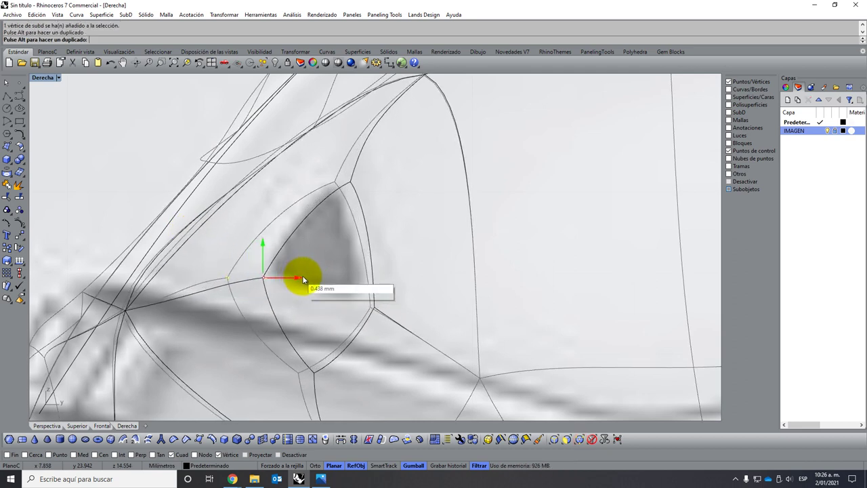
pyautogui.click(372, 309)
pyautogui.moveTo(403, 308); pyautogui.dragTo(387, 310)
pyautogui.click(252, 358)
pyautogui.click(308, 372)
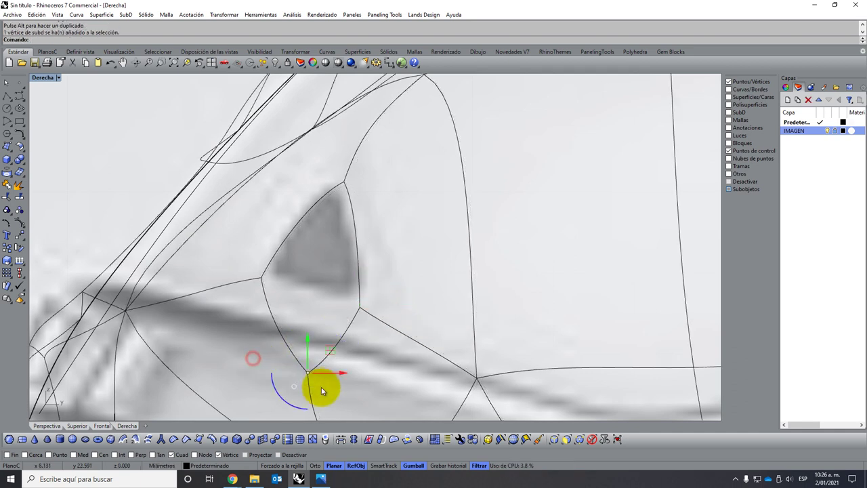
pyautogui.moveTo(307, 342); pyautogui.dragTo(324, 263)
pyautogui.press('Delete')
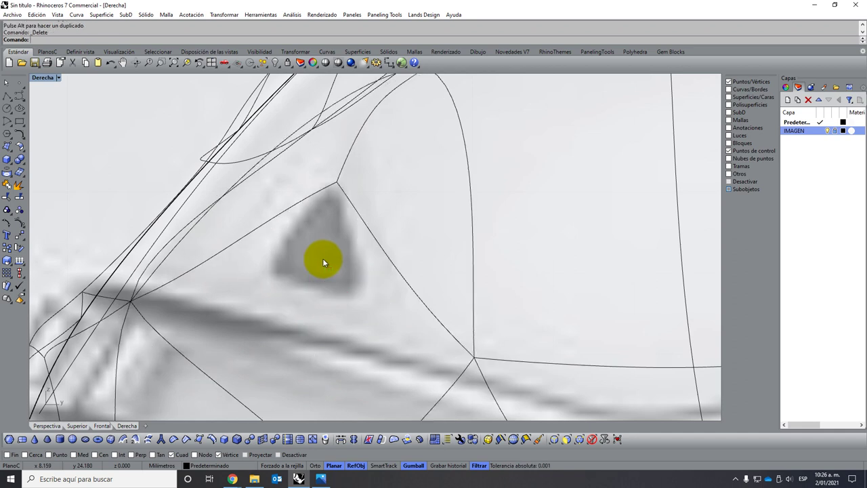
pyautogui.scroll(-2, 299, 238)
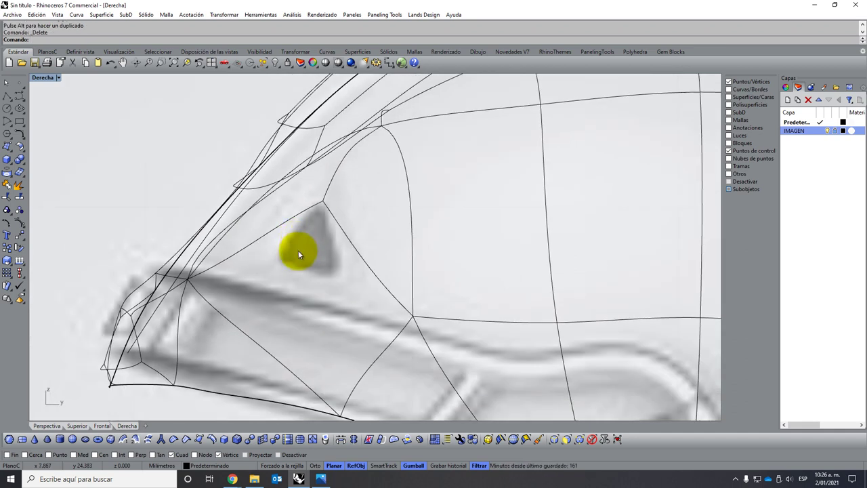
pyautogui.scroll(2, 291, 217)
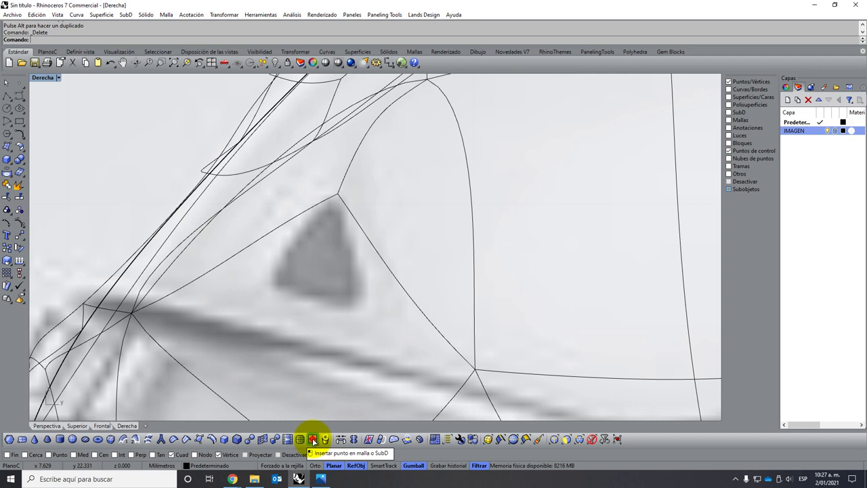
# - Insert a new edge across the helmet SubD between two points around the ear area
pyautogui.click(312, 440)
pyautogui.click(231, 256)
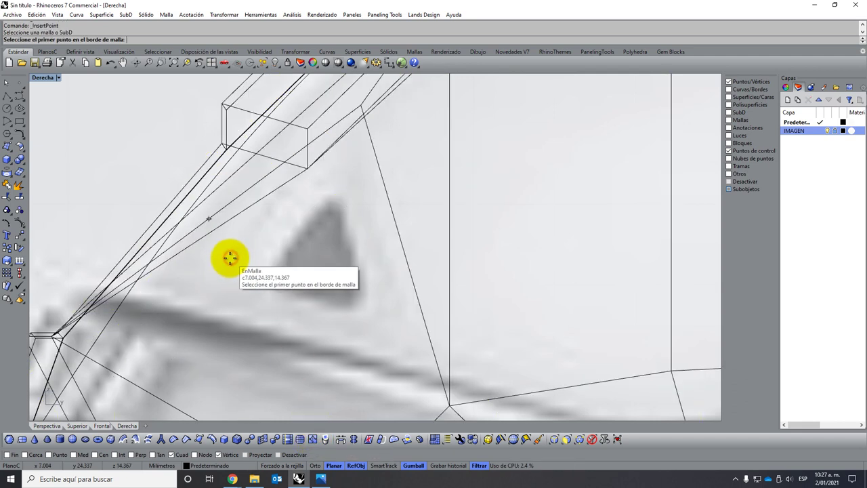
pyautogui.click(218, 275)
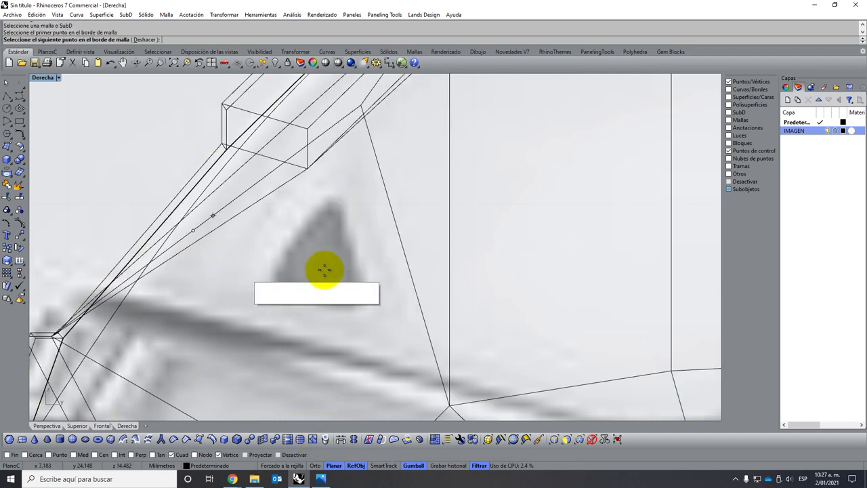
pyautogui.click(408, 274)
pyautogui.press('Return')
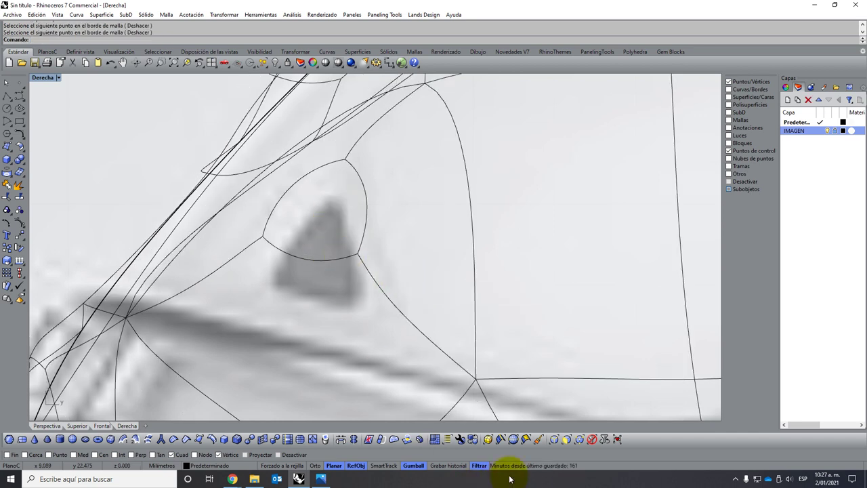
pyautogui.click(566, 439)
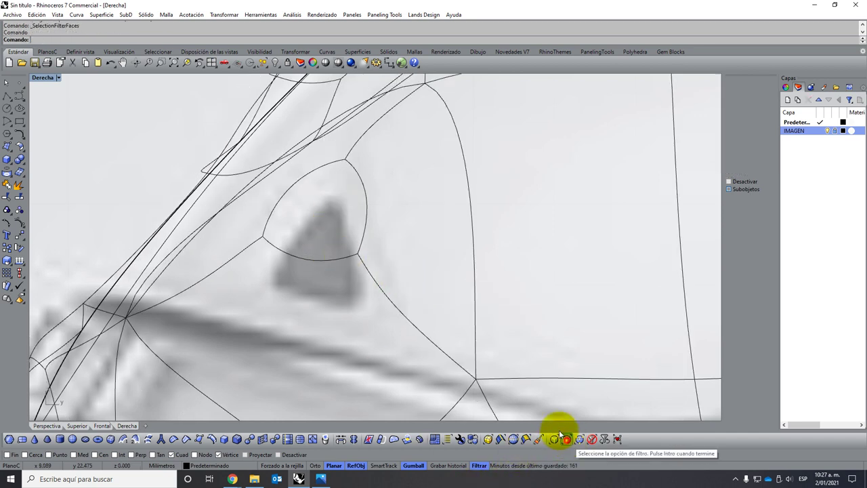
# - Select the ear face over the grey triangle, nudge it down, and restore four viewports
pyautogui.click(290, 183)
pyautogui.click(338, 220)
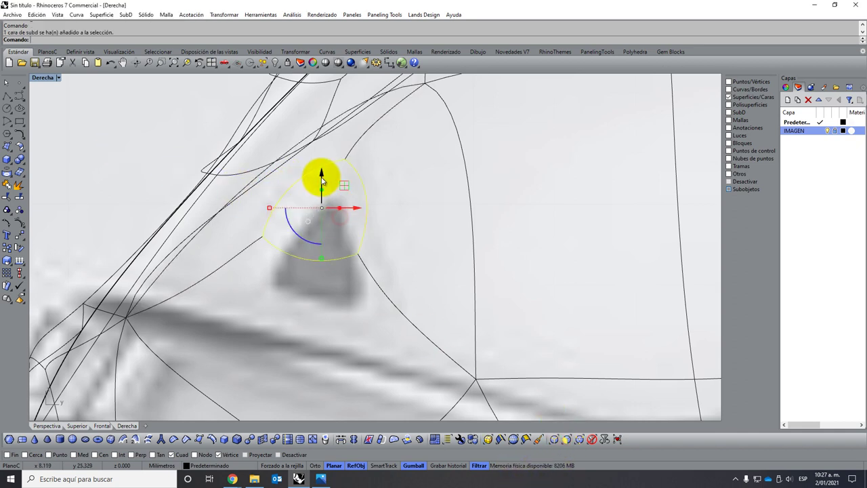
pyautogui.moveTo(322, 179); pyautogui.dragTo(322, 233)
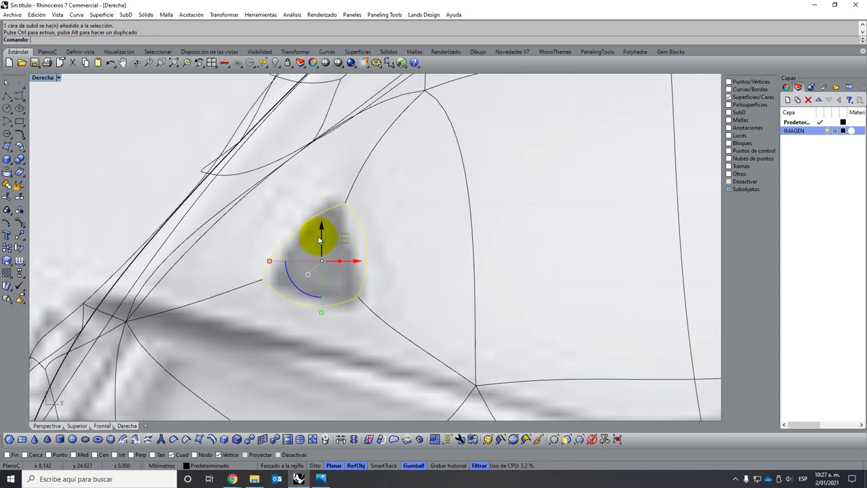
pyautogui.doubleClick(45, 82)
pyautogui.moveTo(461, 193); pyautogui.dragTo(480, 173, button='right')
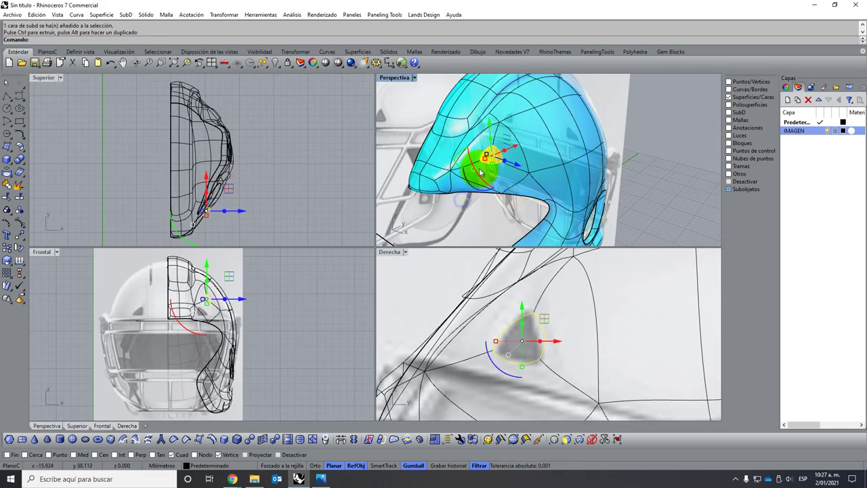
pyautogui.scroll(2, 480, 173)
pyautogui.scroll(2, 505, 166)
# - Delete the ear face to open the hole, after one undo and small adjustment
pyautogui.press('Delete')
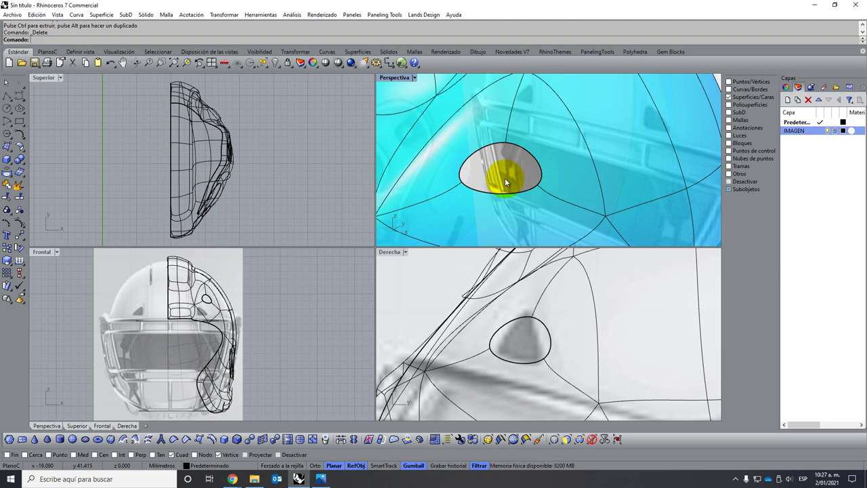
pyautogui.hotkey('ctrl', 'z')
pyautogui.keyDown('ctrl'); pyautogui.keyDown('shift'); pyautogui.click(505, 178); pyautogui.keyUp('shift'); pyautogui.keyUp('ctrl')
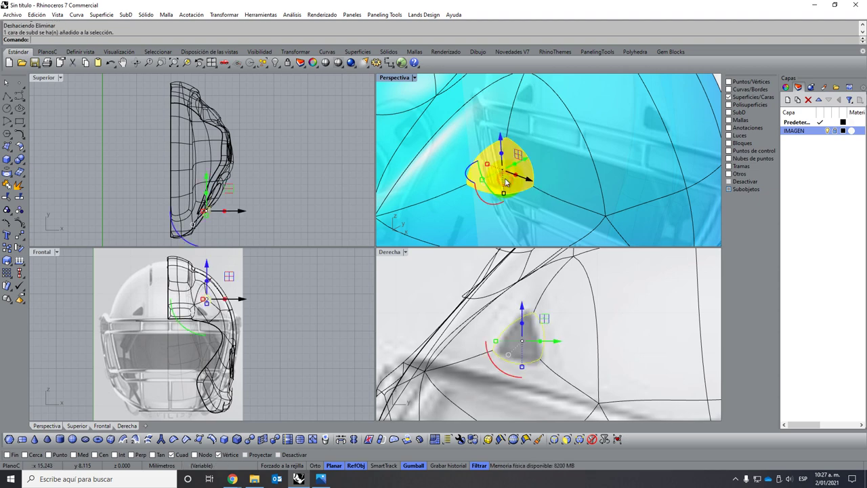
pyautogui.scroll(2, 197, 298)
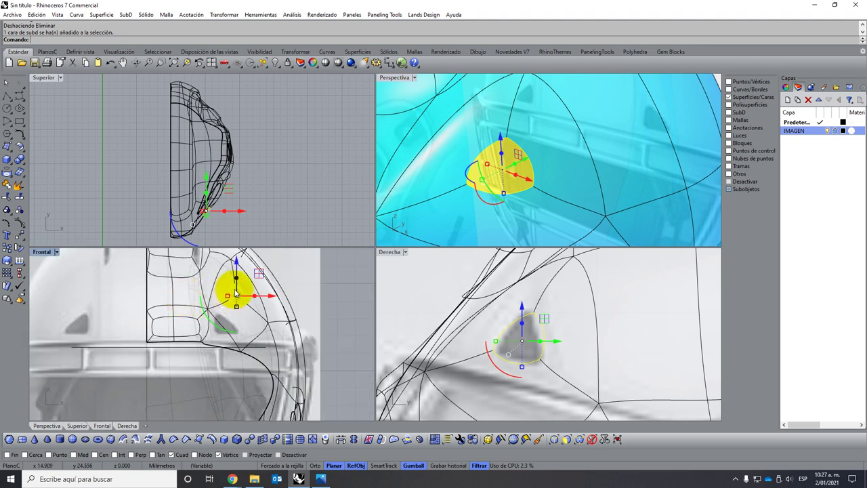
pyautogui.scroll(3, 234, 291)
pyautogui.moveTo(258, 304); pyautogui.dragTo(237, 306)
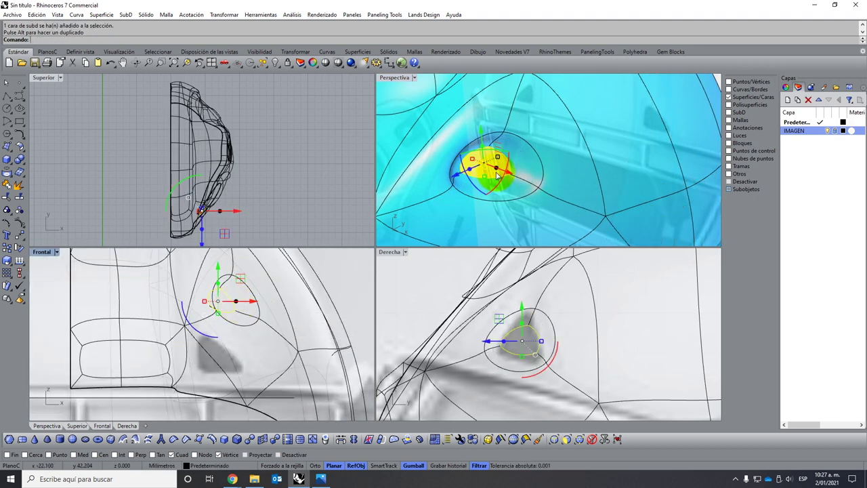
pyautogui.press('Delete')
# - Orbit and zoom around the new ear hole to inspect it, then clear the selection
pyautogui.scroll(-5, 497, 174)
pyautogui.moveTo(500, 184)
pyautogui.mouseDown(button='right')
pyautogui.moveTo(441, 193)
pyautogui.moveTo(491, 193)
pyautogui.mouseUp(button='right')
pyautogui.scroll(3, 466, 166)
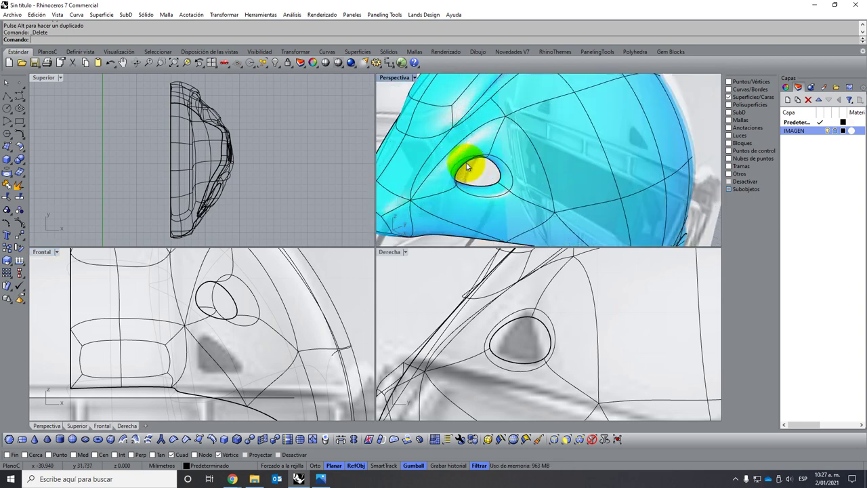
pyautogui.scroll(2, 469, 167)
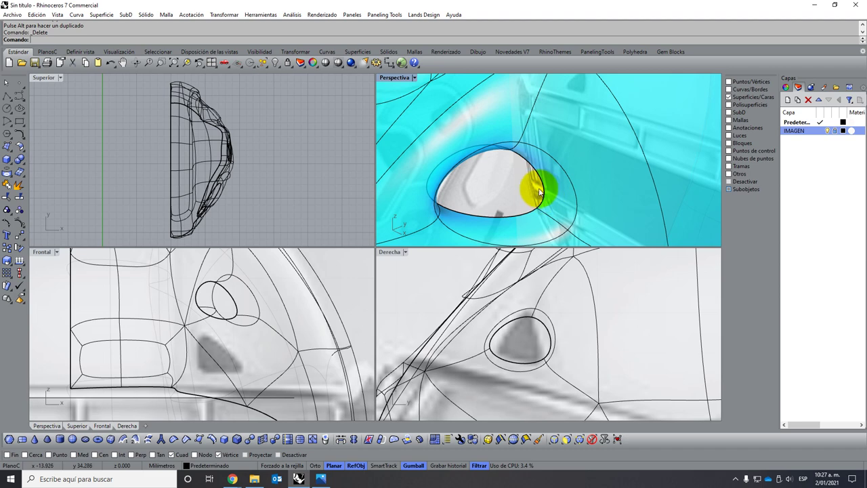
pyautogui.scroll(-2, 540, 192)
pyautogui.scroll(-2, 514, 156)
pyautogui.scroll(-2, 484, 170)
pyautogui.scroll(-1, 498, 161)
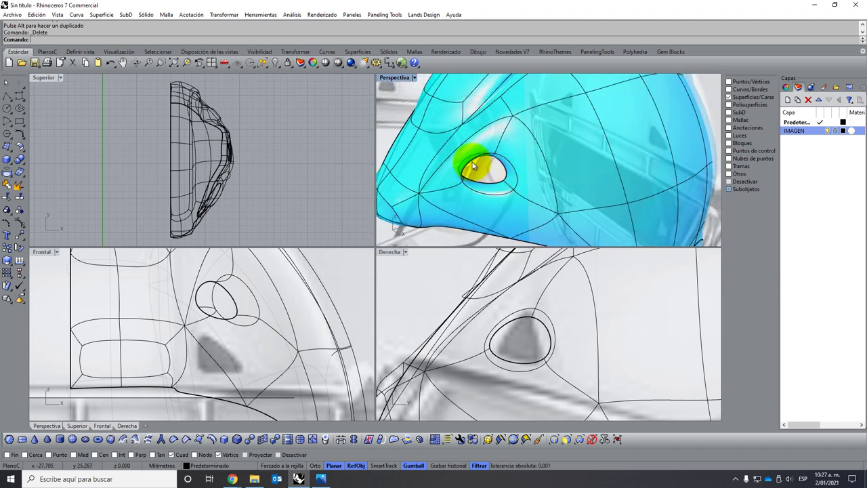
pyautogui.scroll(3, 472, 162)
pyautogui.click(467, 160)
pyautogui.press('Escape')
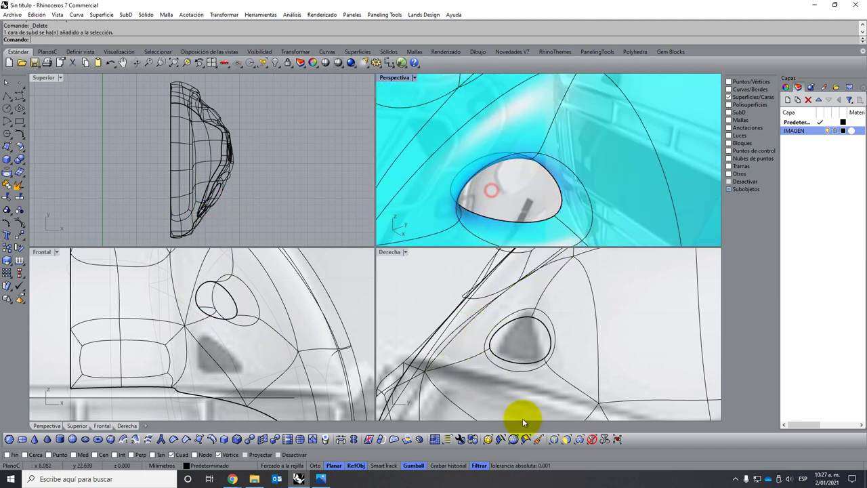
# - Switch to the edge filter and pull hole edges outward, undoing the right-edge attempt
pyautogui.click(554, 440)
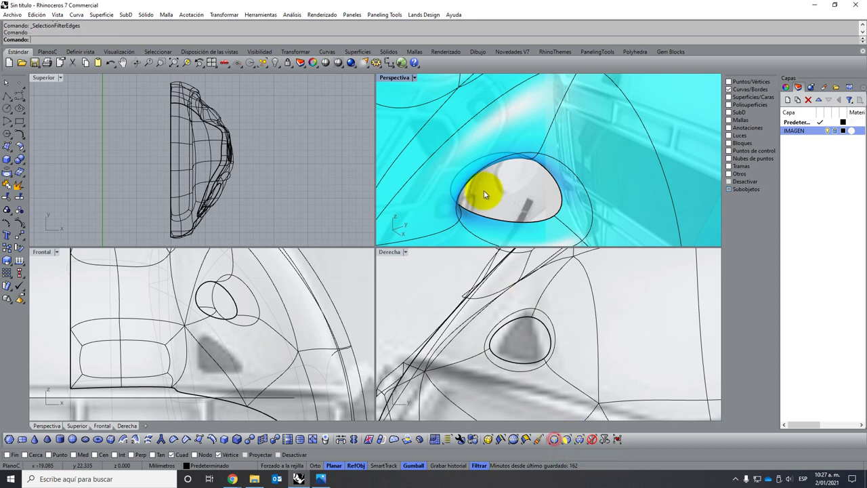
pyautogui.click(480, 162)
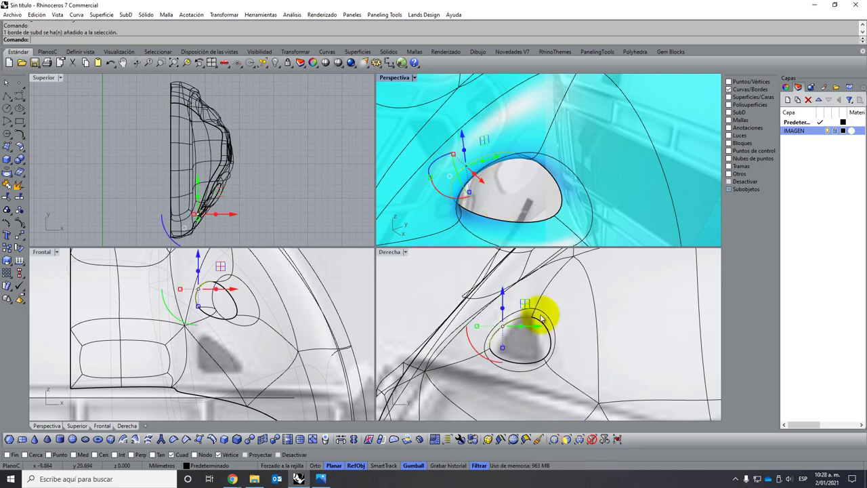
pyautogui.scroll(2, 516, 329)
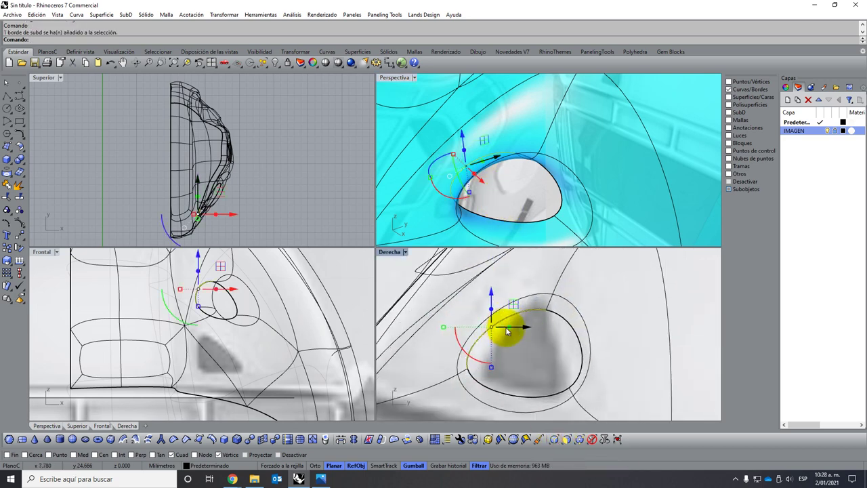
pyautogui.moveTo(509, 330); pyautogui.dragTo(519, 330)
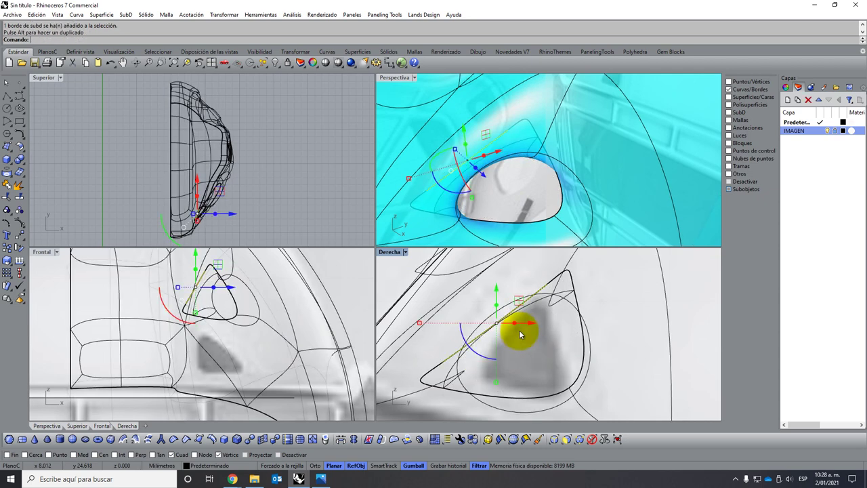
pyautogui.moveTo(511, 215)
pyautogui.mouseDown(button='right')
pyautogui.moveTo(484, 178)
pyautogui.moveTo(513, 188)
pyautogui.mouseUp(button='right')
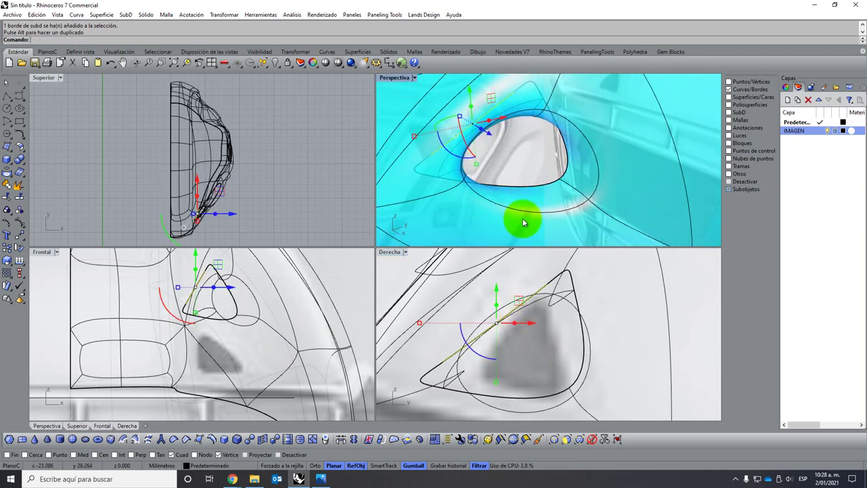
pyautogui.click(581, 340)
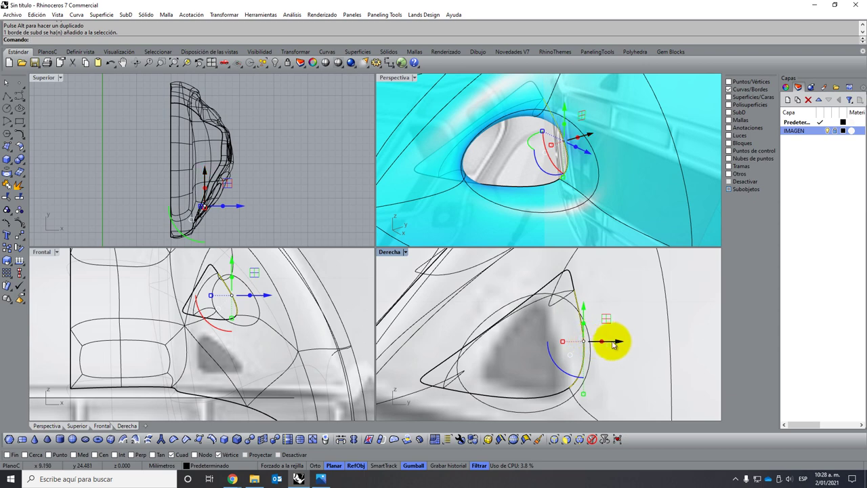
pyautogui.moveTo(605, 342); pyautogui.dragTo(602, 345)
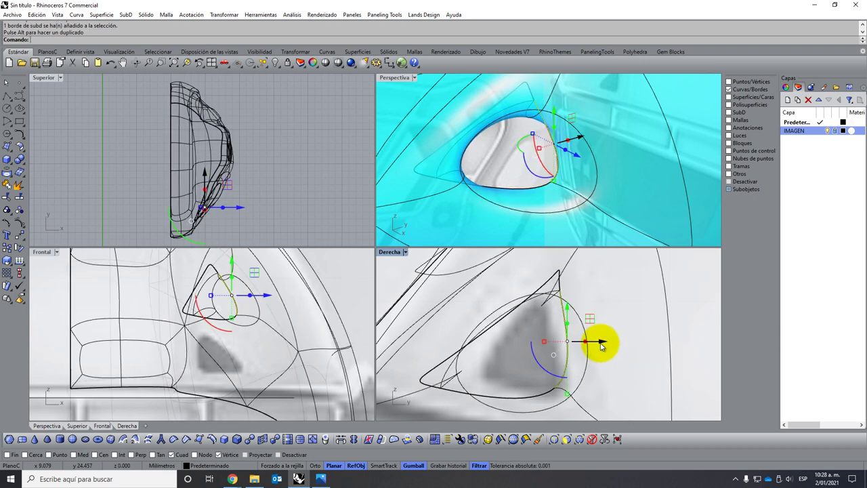
pyautogui.hotkey('ctrl', 'z')
pyautogui.hotkey('ctrl', 'z')
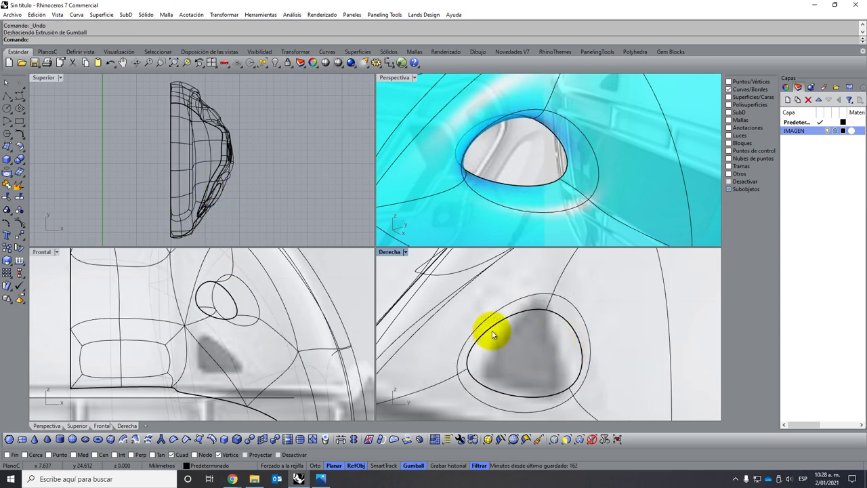
# - Move the hole's upper-left, right and bottom edges to form a rough triangle
pyautogui.click(492, 333)
pyautogui.moveTo(513, 329); pyautogui.dragTo(514, 331)
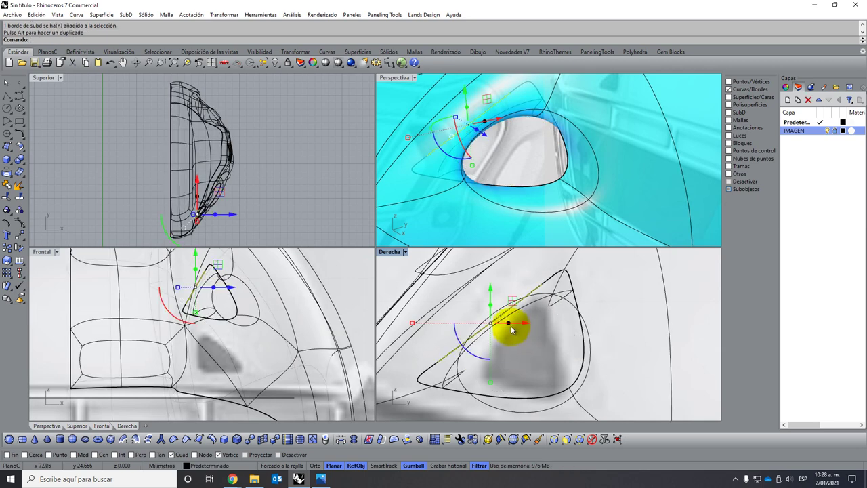
pyautogui.moveTo(509, 184); pyautogui.dragTo(525, 233, button='right')
pyautogui.click(576, 303)
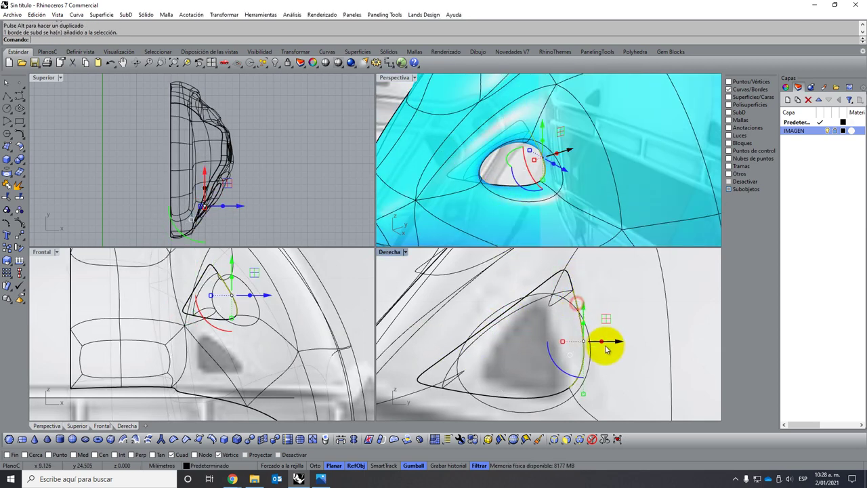
pyautogui.moveTo(605, 348); pyautogui.dragTo(597, 344)
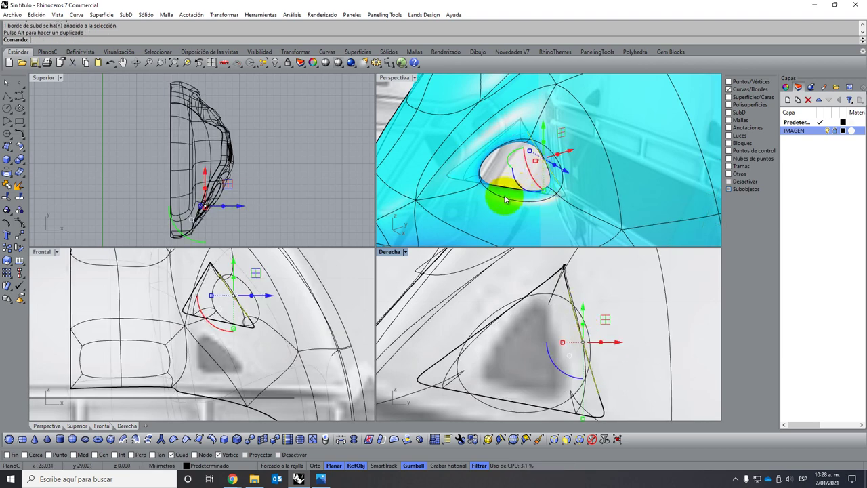
pyautogui.click(505, 397)
pyautogui.moveTo(501, 397); pyautogui.dragTo(508, 324, button='right')
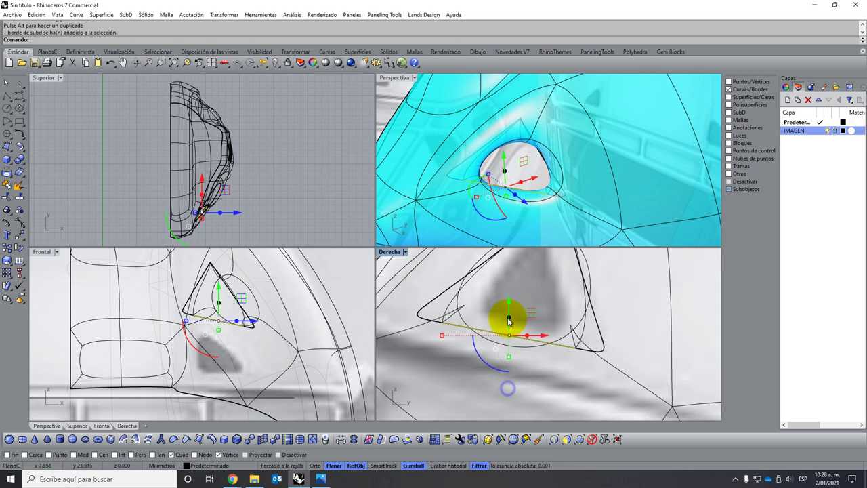
pyautogui.moveTo(508, 324); pyautogui.dragTo(508, 330)
pyautogui.moveTo(536, 204)
pyautogui.mouseDown(button='right')
pyautogui.moveTo(576, 202)
pyautogui.moveTo(529, 199)
pyautogui.mouseUp(button='right')
# - Undo the last two edge pulls and an accidental edge extrusion
pyautogui.hotkey('ctrl', 'z')
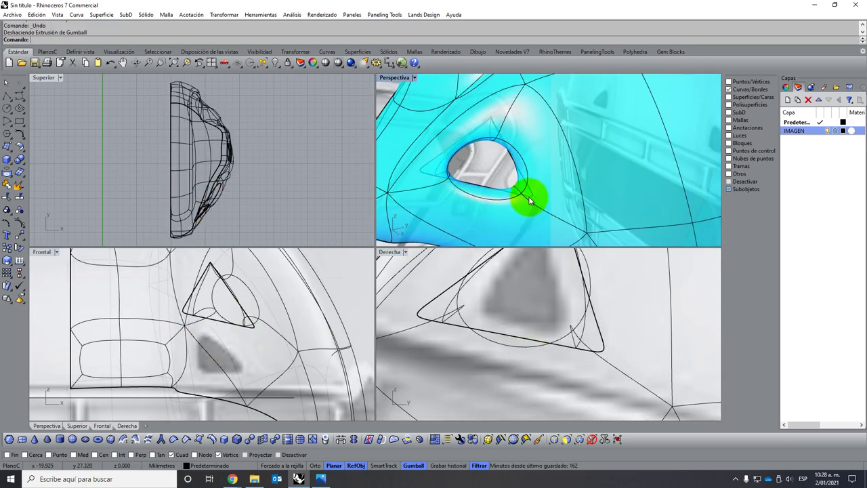
pyautogui.hotkey('ctrl', 'z')
pyautogui.hotkey('ctrl', 'z')
pyautogui.moveTo(500, 311); pyautogui.dragTo(482, 342, button='right')
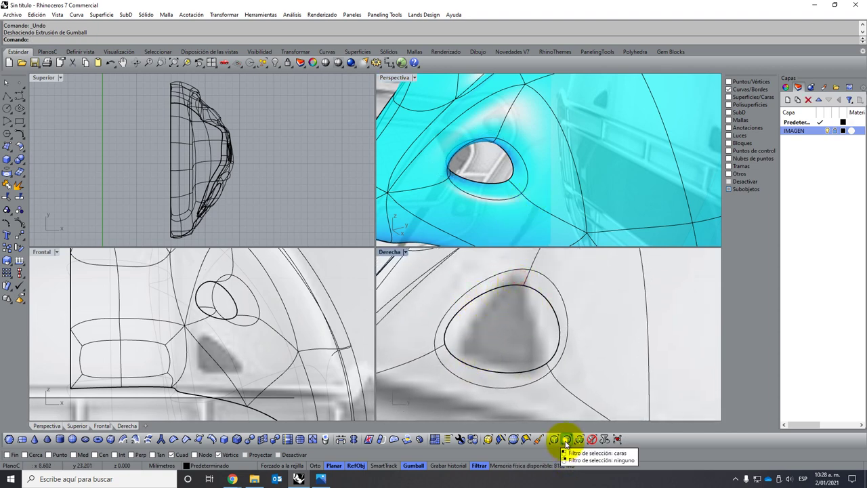
pyautogui.click(553, 309)
pyautogui.moveTo(574, 321); pyautogui.dragTo(550, 327)
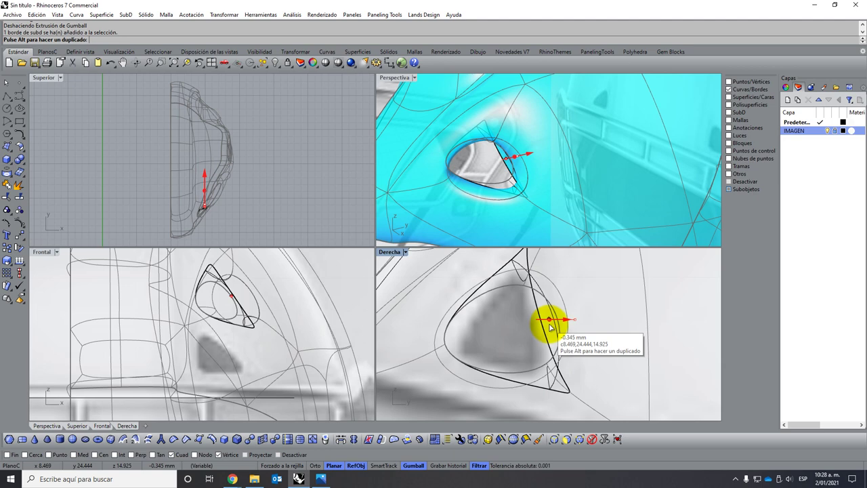
pyautogui.moveTo(549, 327); pyautogui.dragTo(579, 324)
pyautogui.hotkey('ctrl', 'z')
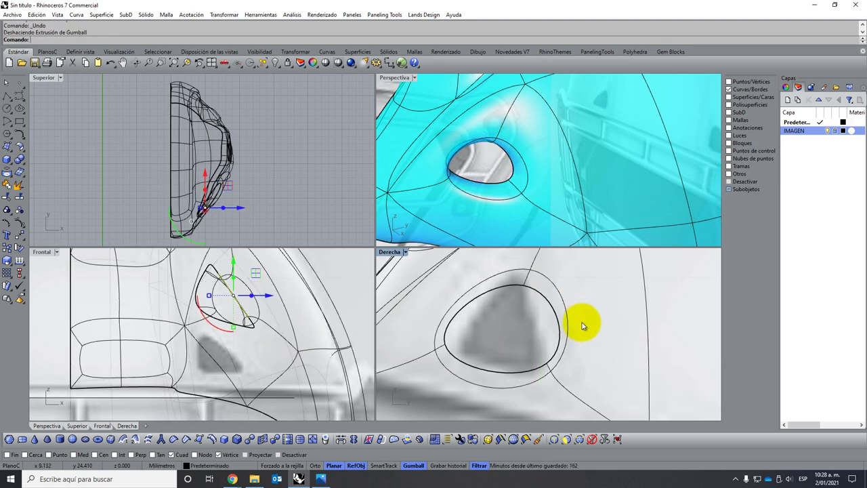
# - Adjust the hole's left, right, bottom and upper edges to match the reference, then deselect
pyautogui.click(466, 301)
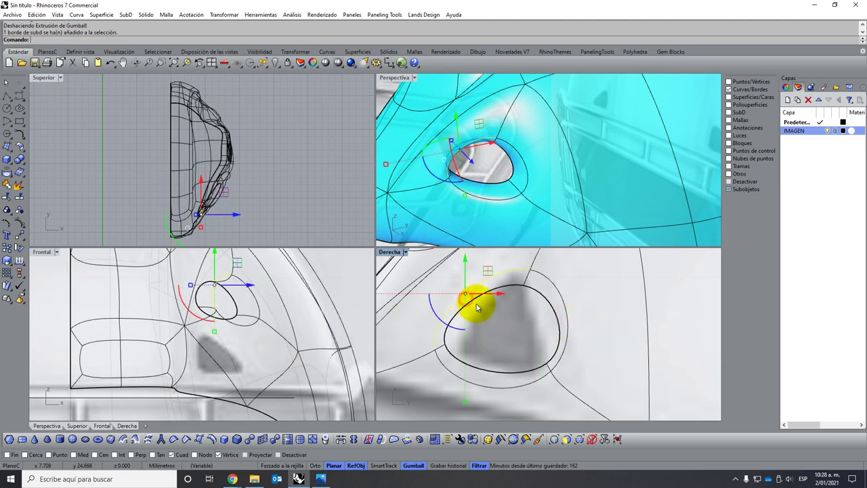
pyautogui.keyDown('shift'); pyautogui.click(482, 309); pyautogui.keyUp('shift')
pyautogui.moveTo(494, 307); pyautogui.dragTo(551, 318)
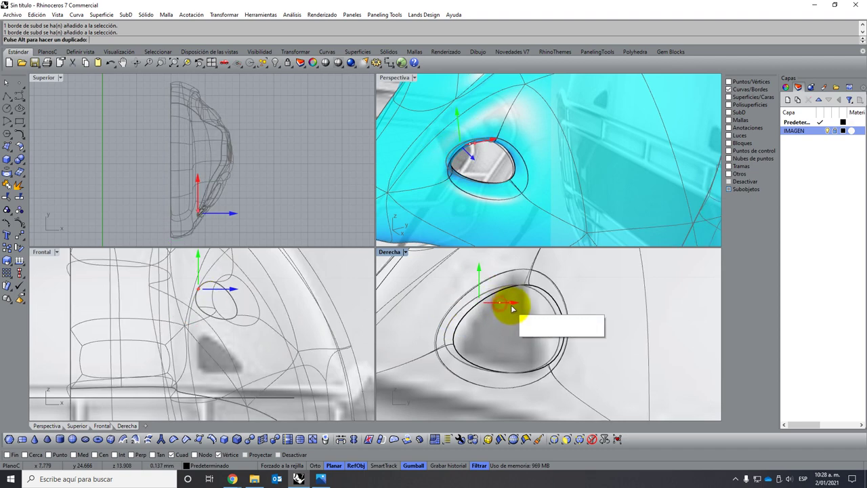
pyautogui.click(564, 313)
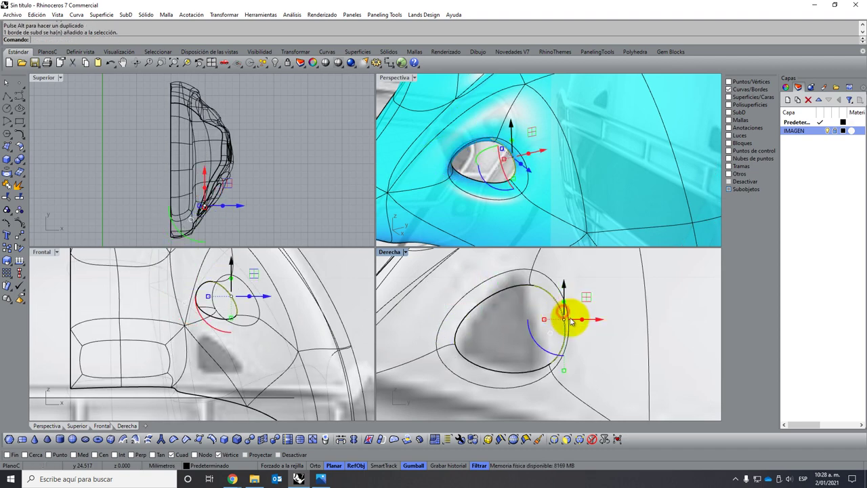
pyautogui.moveTo(600, 320); pyautogui.dragTo(573, 328)
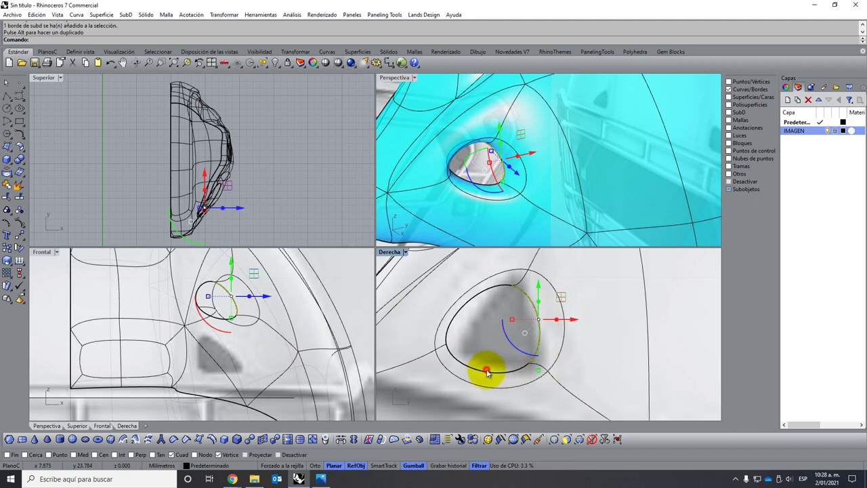
pyautogui.click(487, 369)
pyautogui.moveTo(483, 341); pyautogui.dragTo(484, 329)
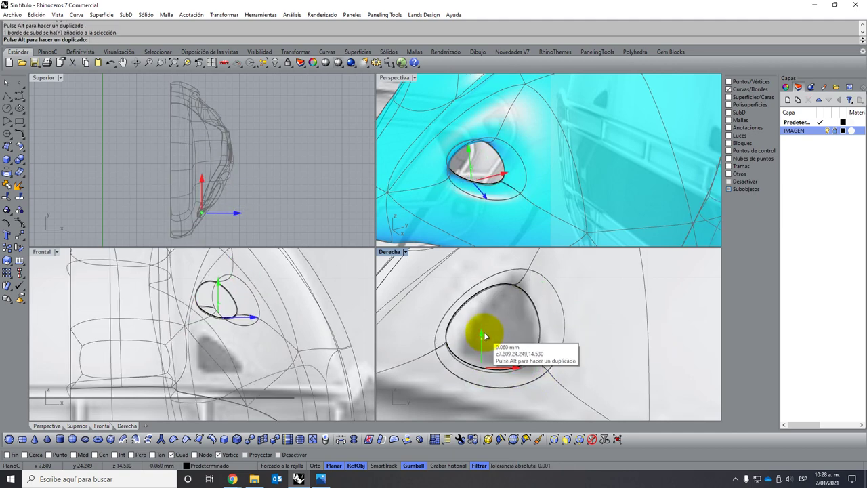
pyautogui.click(457, 315)
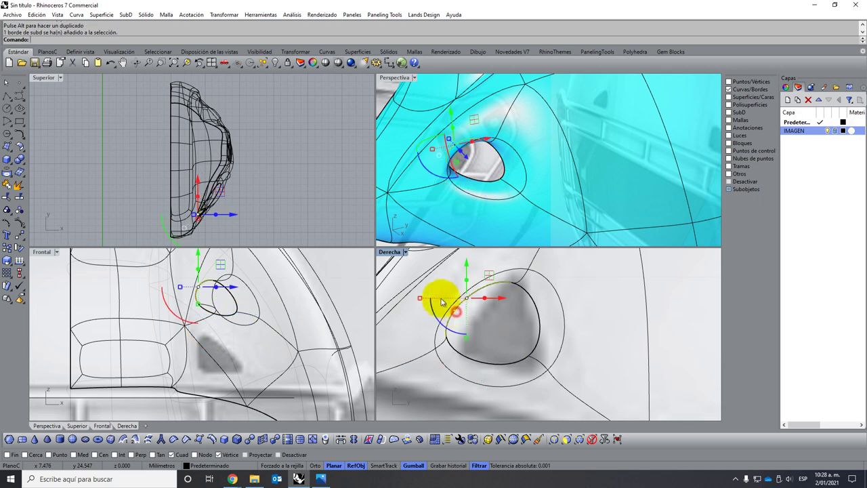
pyautogui.moveTo(507, 302); pyautogui.dragTo(512, 310)
pyautogui.press('Escape')
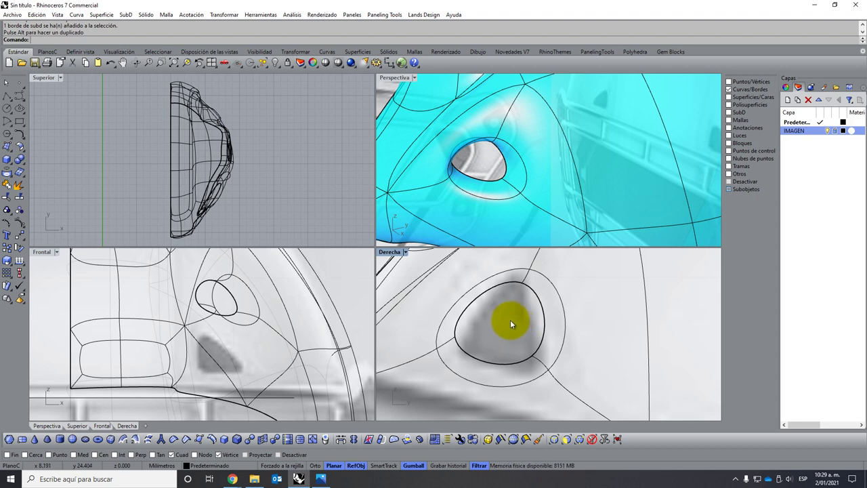
pyautogui.moveTo(487, 189)
pyautogui.mouseDown(button='right')
pyautogui.moveTo(512, 146)
pyautogui.moveTo(544, 182)
pyautogui.moveTo(474, 145)
pyautogui.moveTo(474, 194)
pyautogui.moveTo(449, 158)
pyautogui.moveTo(542, 169)
pyautogui.moveTo(529, 175)
pyautogui.moveTo(561, 186)
pyautogui.mouseUp(button='right')
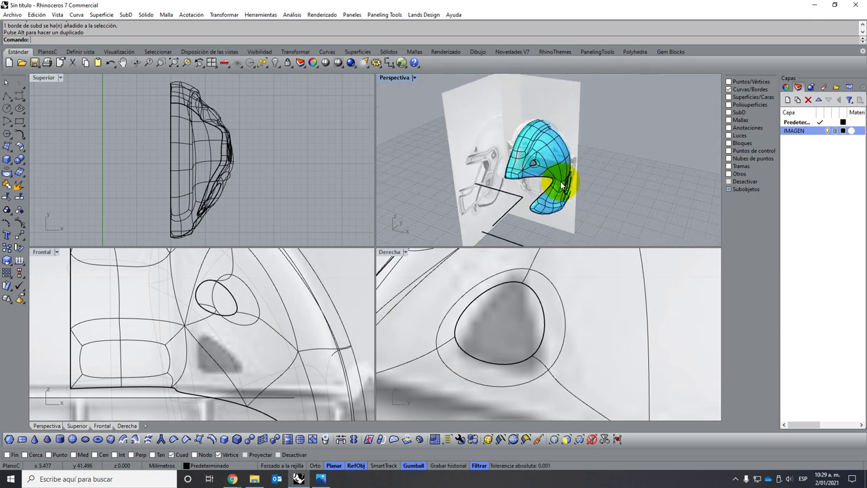
pyautogui.scroll(3, 547, 179)
pyautogui.scroll(3, 532, 164)
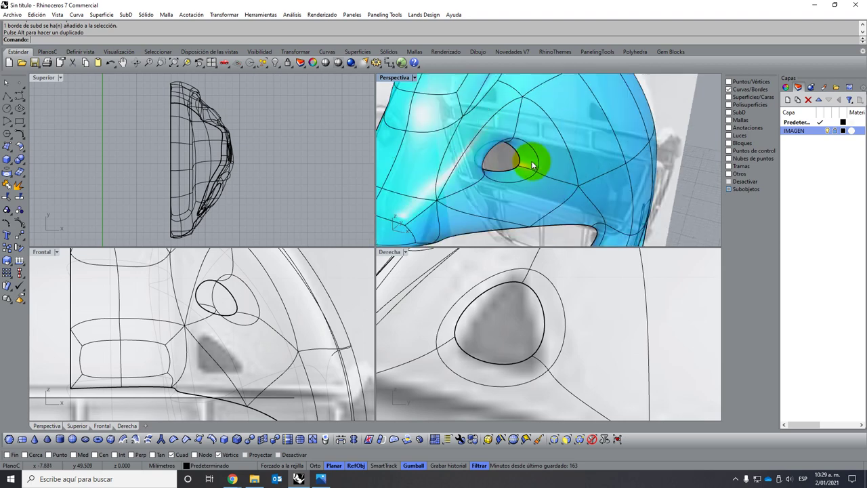
pyautogui.scroll(3, 516, 144)
pyautogui.doubleClick(536, 165)
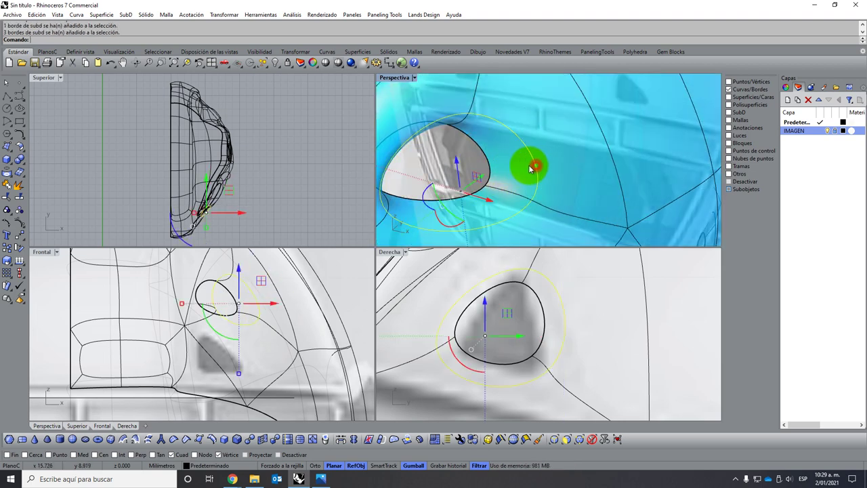
pyautogui.click(187, 440)
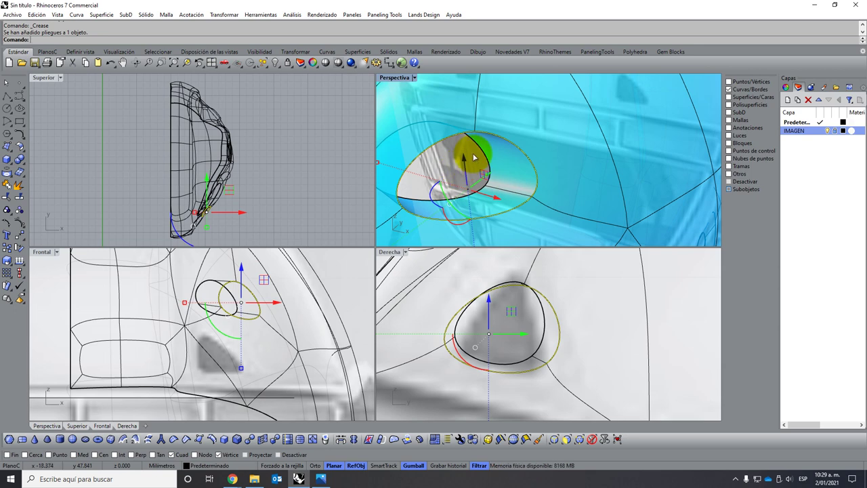
pyautogui.hotkey('ctrl', 'z')
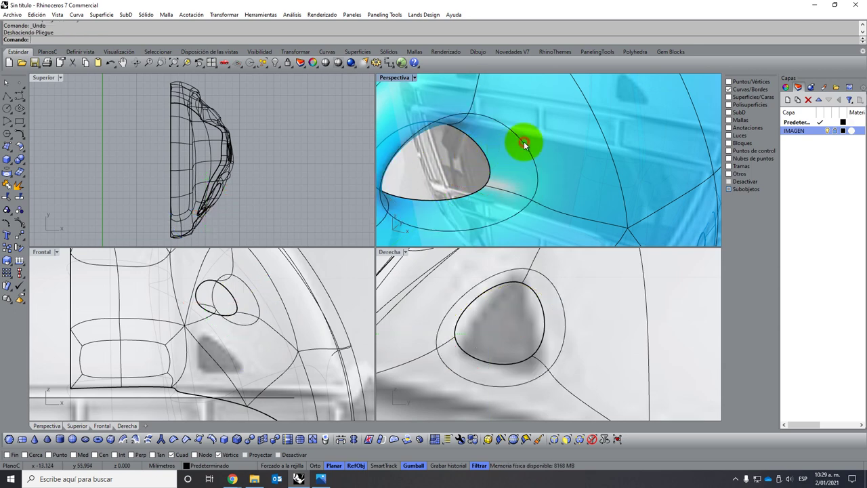
pyautogui.doubleClick(523, 142)
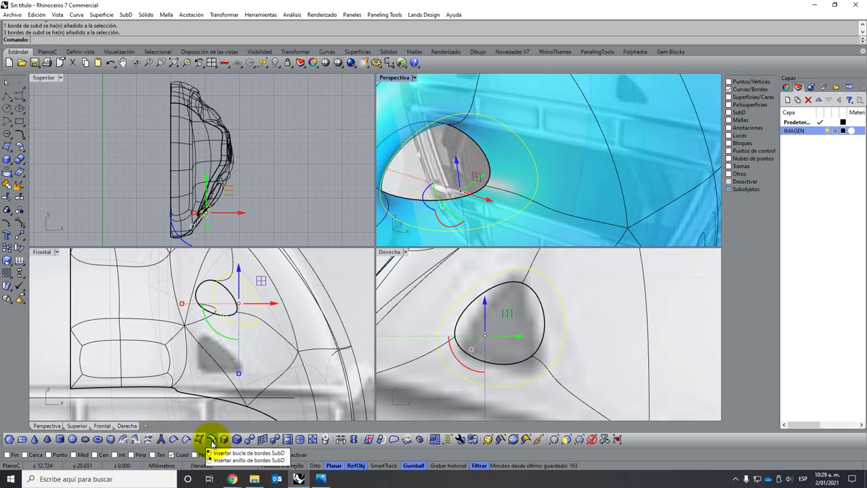
# - Insert SubD edge loops with AmbosLados=Sí beside the loop around the ear hole
pyautogui.click(211, 440)
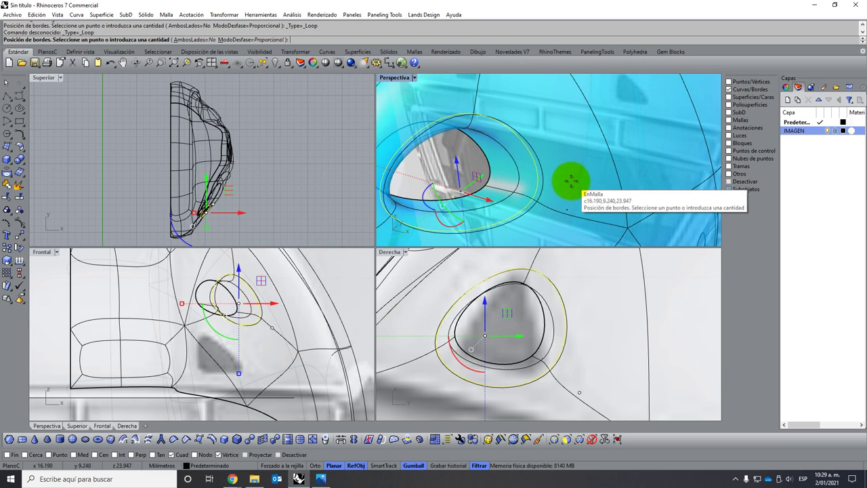
pyautogui.click(194, 40)
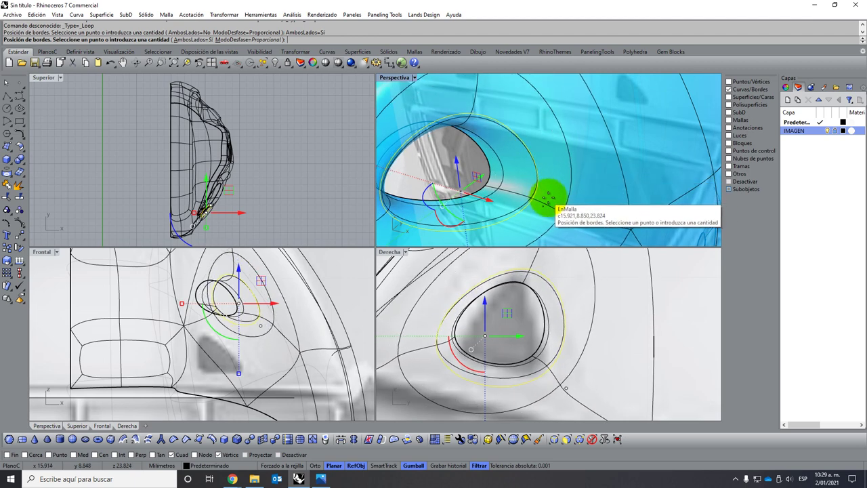
pyautogui.click(581, 201)
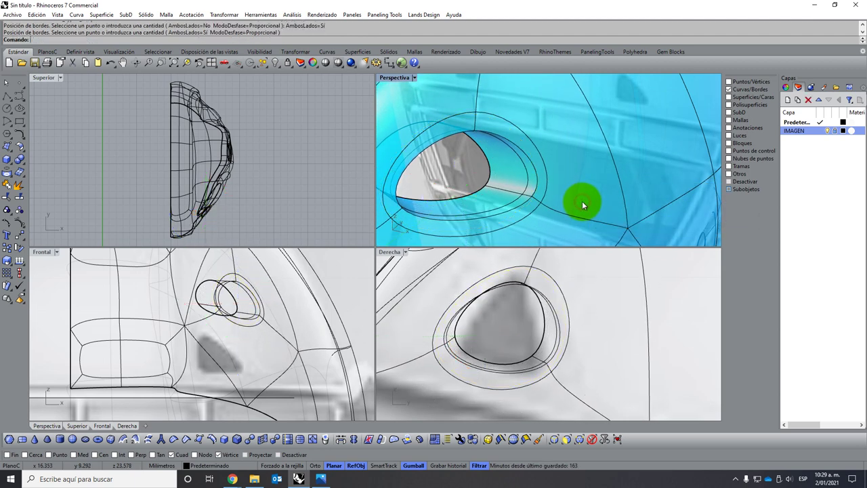
pyautogui.scroll(3, 526, 181)
pyautogui.scroll(-2, 526, 181)
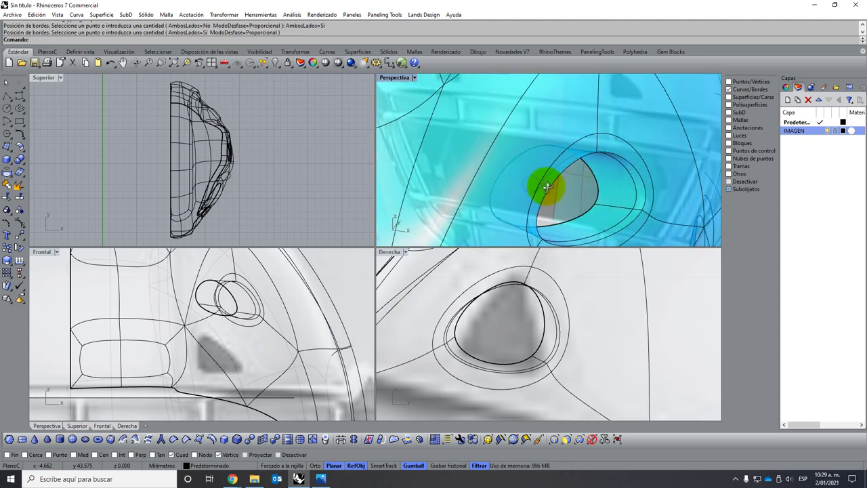
pyautogui.scroll(-2, 536, 186)
# - Select the full edge loop ringing the hole, crease it, then deselect
pyautogui.click(587, 195)
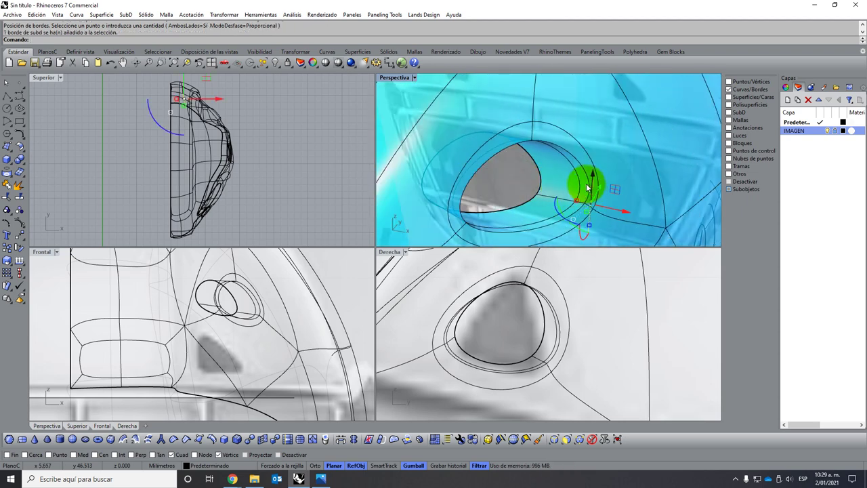
pyautogui.doubleClick(559, 147)
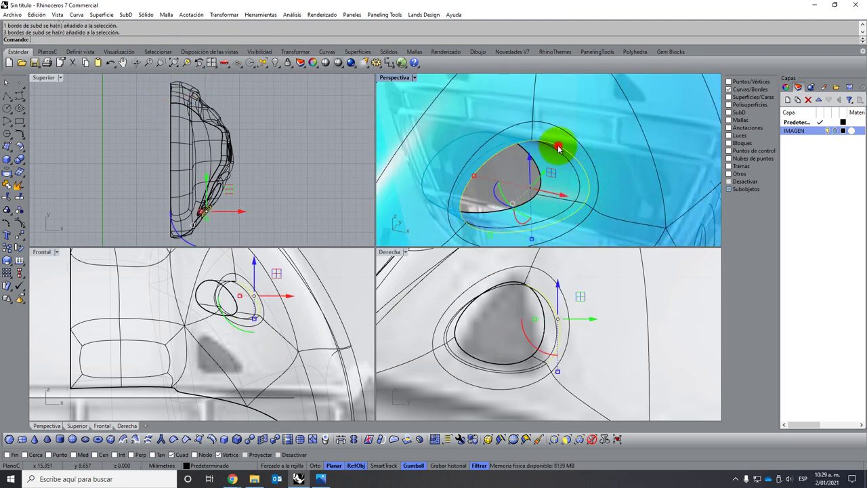
pyautogui.moveTo(562, 142)
pyautogui.mouseDown(button='right')
pyautogui.moveTo(526, 151)
pyautogui.moveTo(552, 151)
pyautogui.mouseUp(button='right')
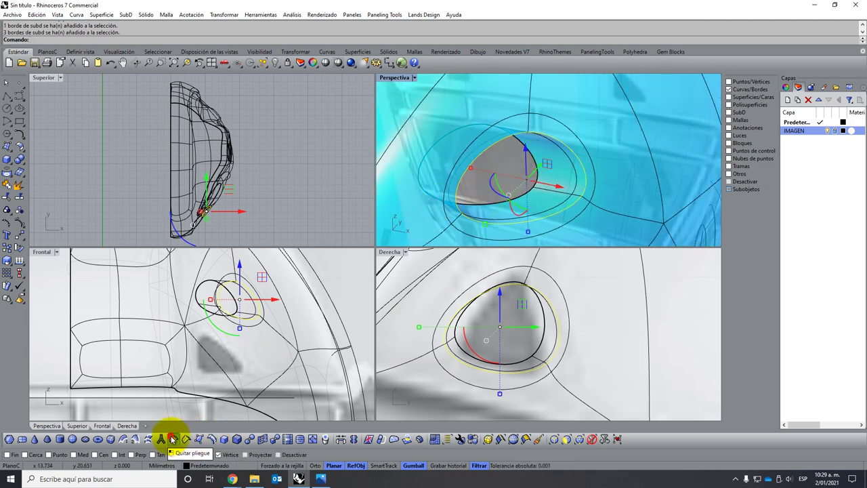
pyautogui.click(172, 439)
pyautogui.rightClick(172, 439)
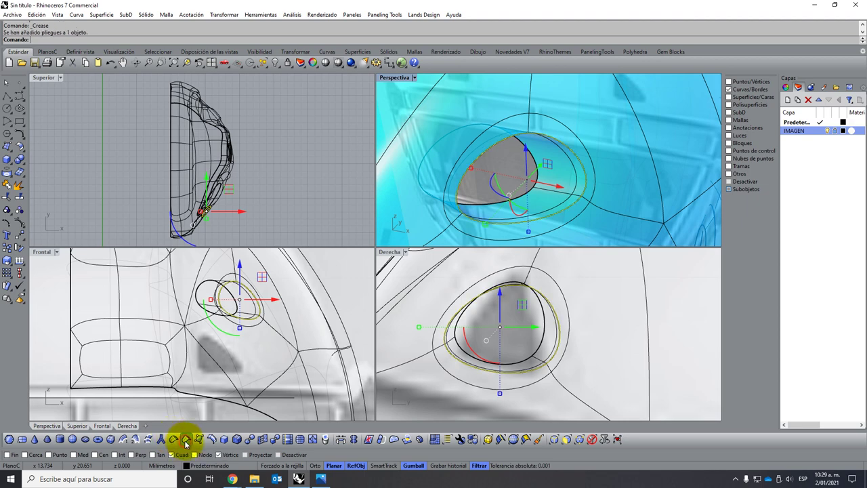
pyautogui.click(496, 172)
pyautogui.moveTo(518, 145)
pyautogui.mouseDown(button='right')
pyautogui.moveTo(536, 138)
pyautogui.moveTo(513, 159)
pyautogui.mouseUp(button='right')
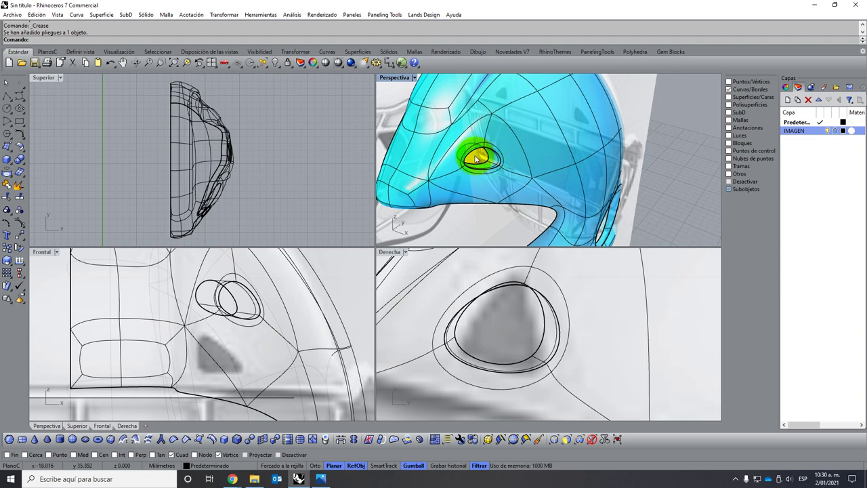
pyautogui.scroll(3, 477, 159)
pyautogui.hotkey('ctrl', 'z')
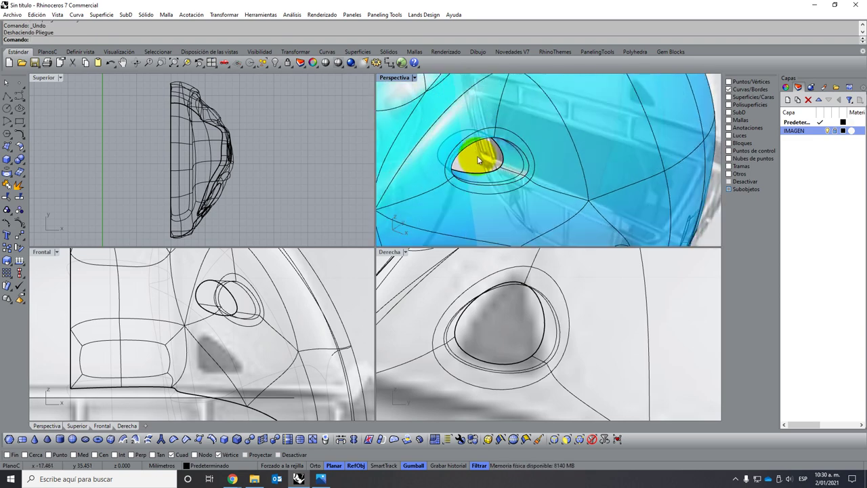
pyautogui.hotkey('ctrl', 'z')
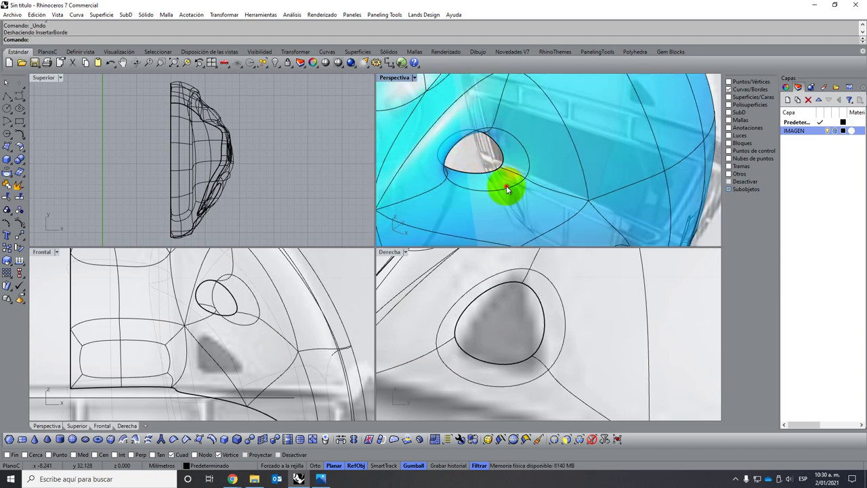
pyautogui.doubleClick(507, 190)
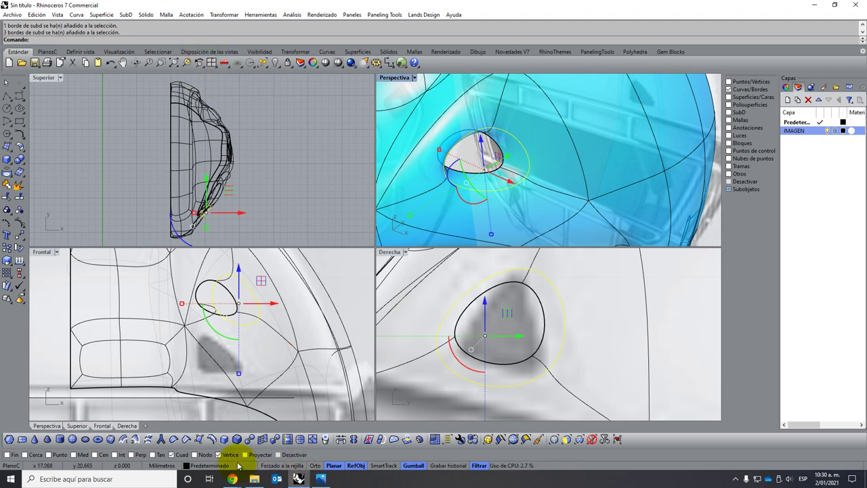
pyautogui.click(212, 439)
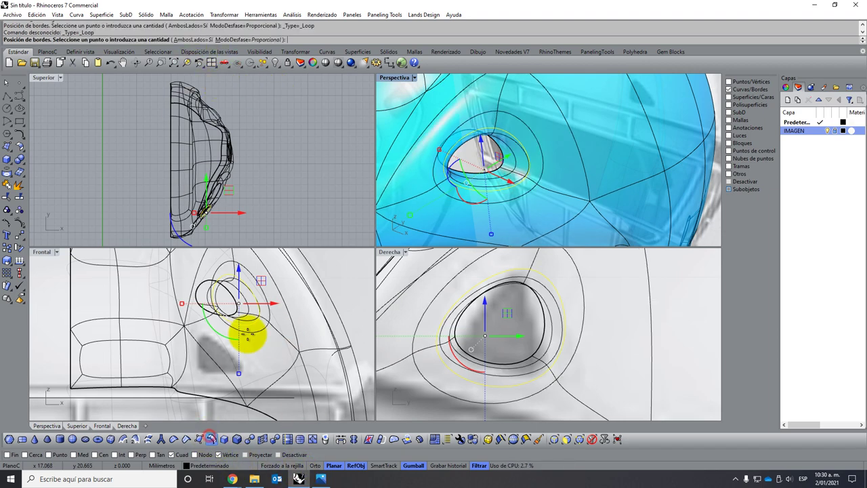
pyautogui.click(192, 39)
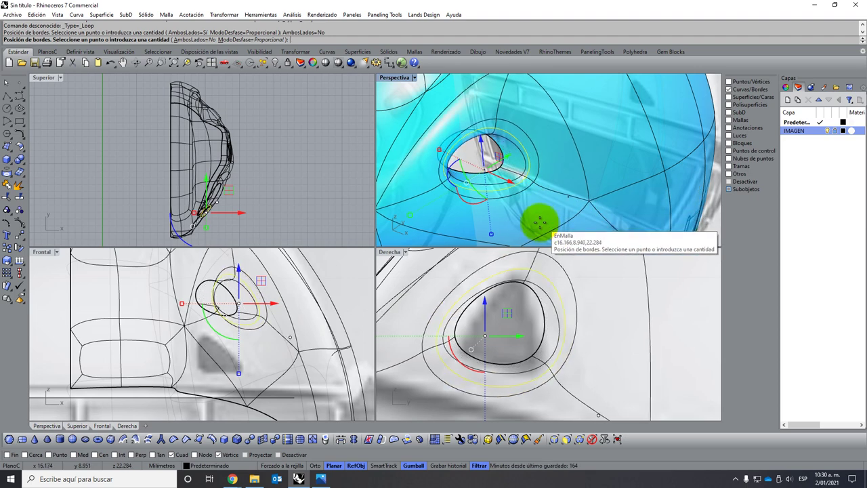
pyautogui.click(537, 220)
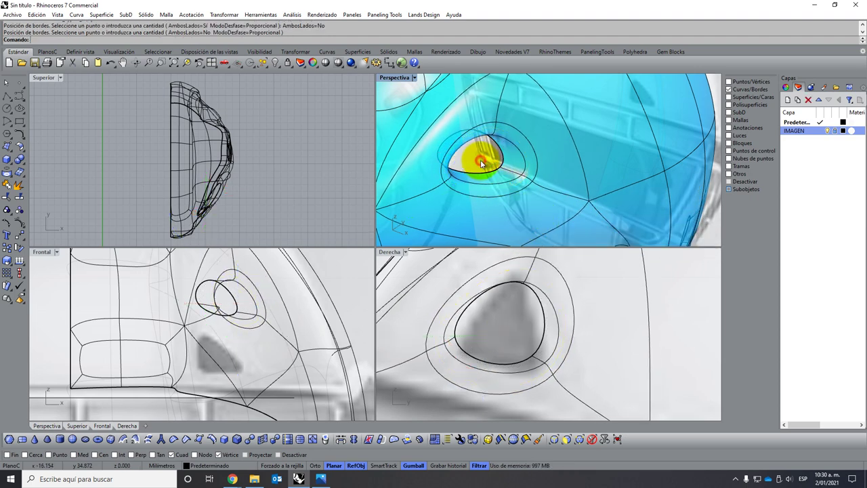
pyautogui.scroll(-5, 515, 163)
pyautogui.moveTo(513, 160); pyautogui.dragTo(520, 145, button='right')
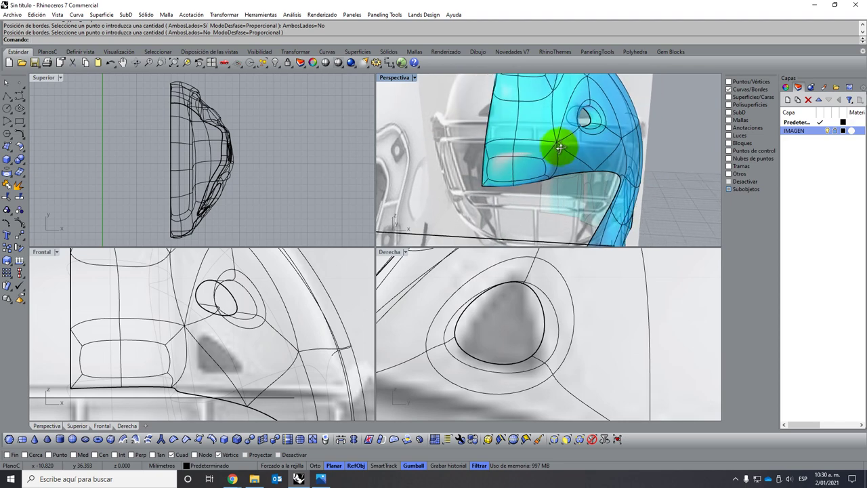
pyautogui.scroll(-5, 520, 145)
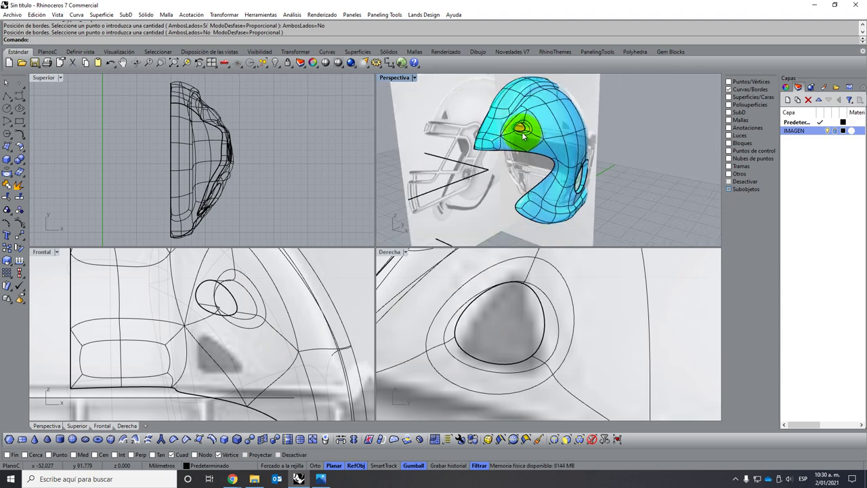
pyautogui.moveTo(523, 136)
pyautogui.mouseDown(button='right')
pyautogui.moveTo(477, 130)
pyautogui.moveTo(465, 145)
pyautogui.moveTo(507, 183)
pyautogui.mouseUp(button='right')
pyautogui.scroll(3, 513, 136)
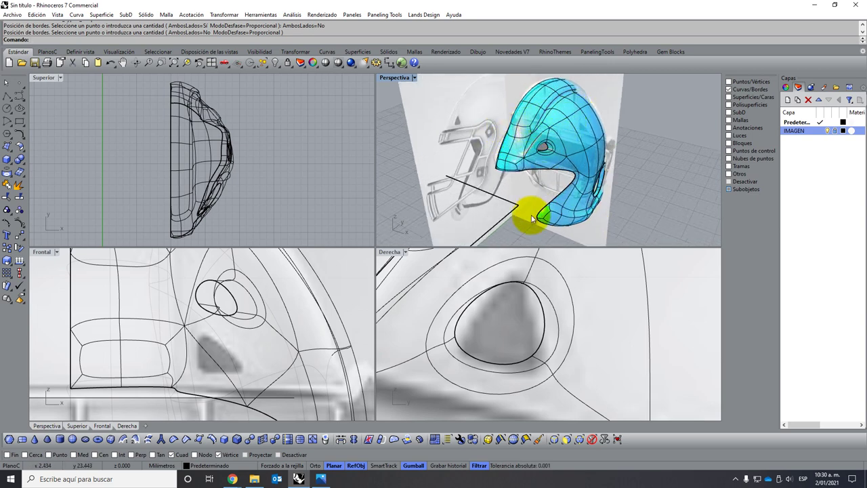
pyautogui.scroll(-5, 538, 308)
pyautogui.scroll(-3, 522, 282)
pyautogui.scroll(2, 509, 314)
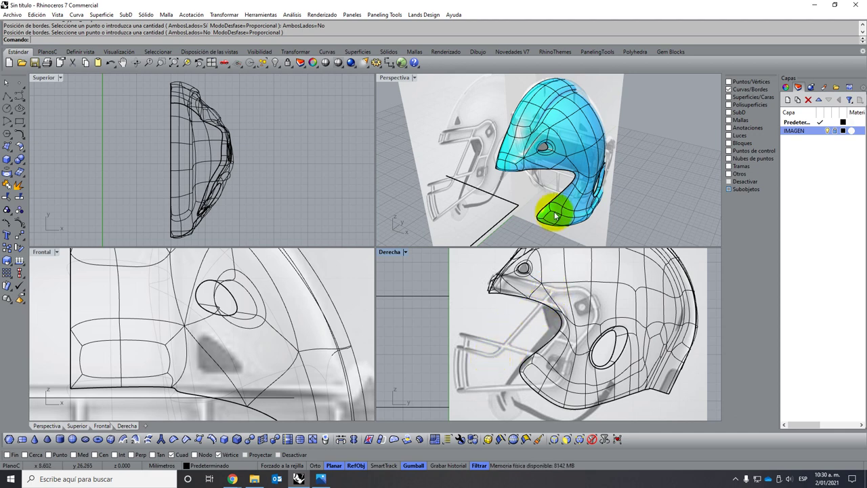
# - Select the entire helmet SubD and lock it so it greys out
pyautogui.click(573, 128)
pyautogui.click(661, 201)
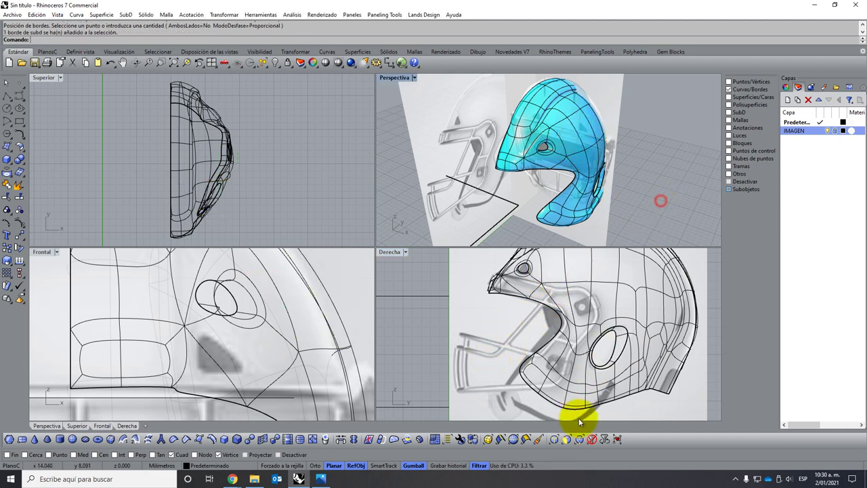
pyautogui.click(490, 438)
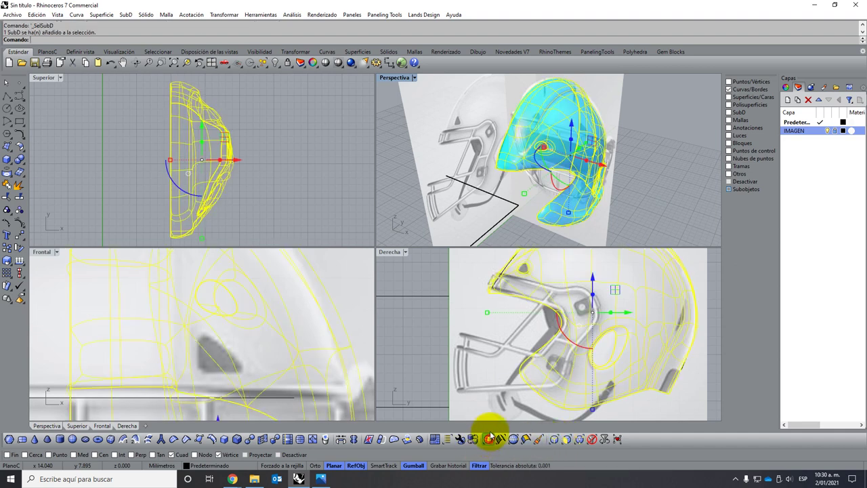
pyautogui.click(285, 62)
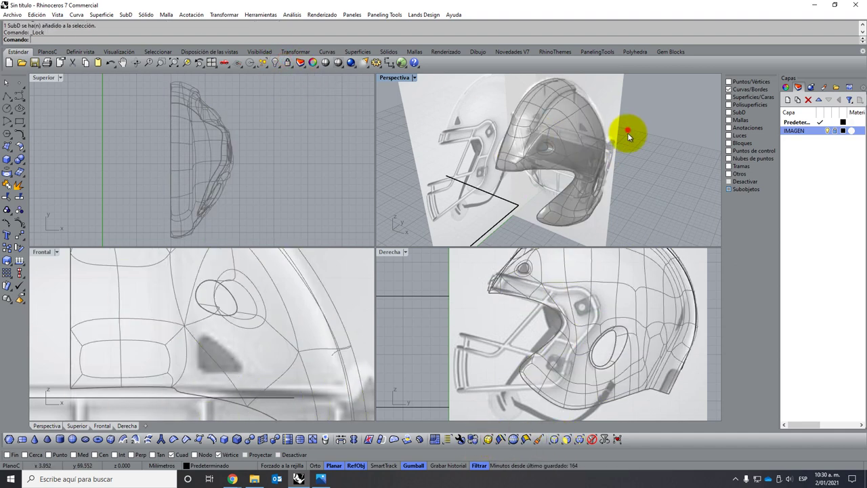
pyautogui.moveTo(628, 136)
pyautogui.mouseDown(button='right')
pyautogui.moveTo(523, 165)
pyautogui.moveTo(474, 126)
pyautogui.moveTo(468, 156)
pyautogui.moveTo(435, 151)
pyautogui.moveTo(441, 160)
pyautogui.moveTo(499, 174)
pyautogui.moveTo(558, 161)
pyautogui.moveTo(588, 182)
pyautogui.mouseUp(button='right')
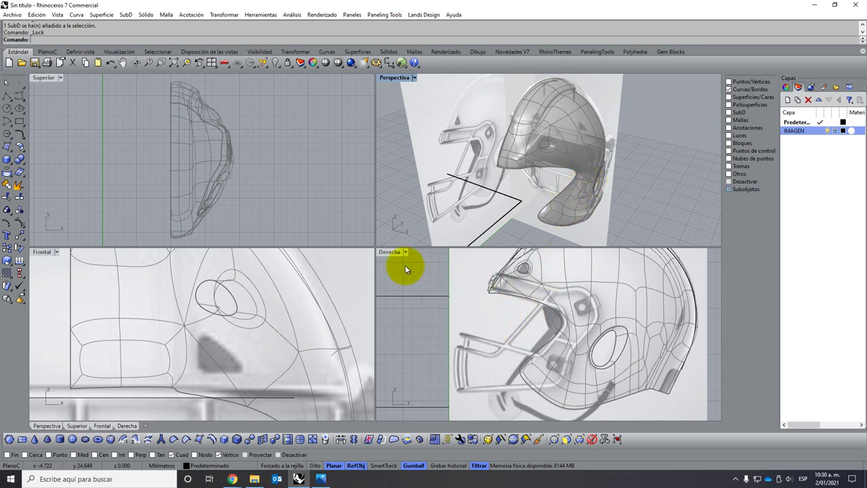
pyautogui.scroll(-2, 131, 372)
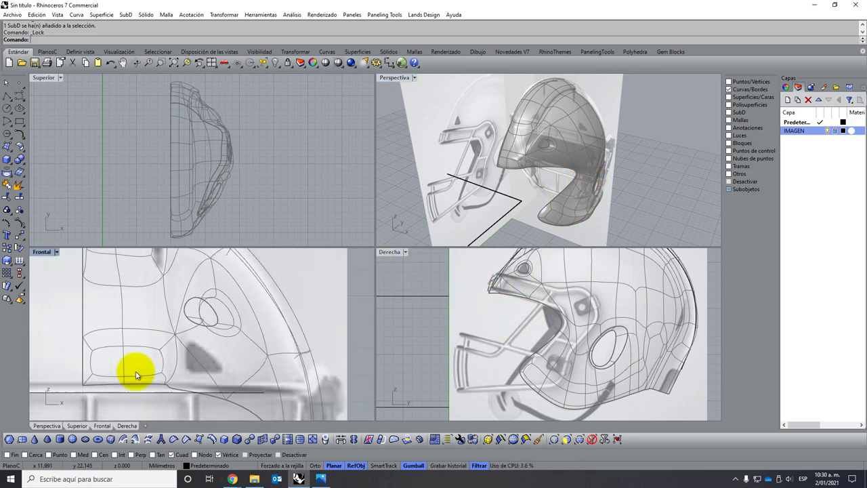
# - Maximize the side view, undo the helmet lock, and restrict picking to SubD faces
pyautogui.doubleClick(383, 256)
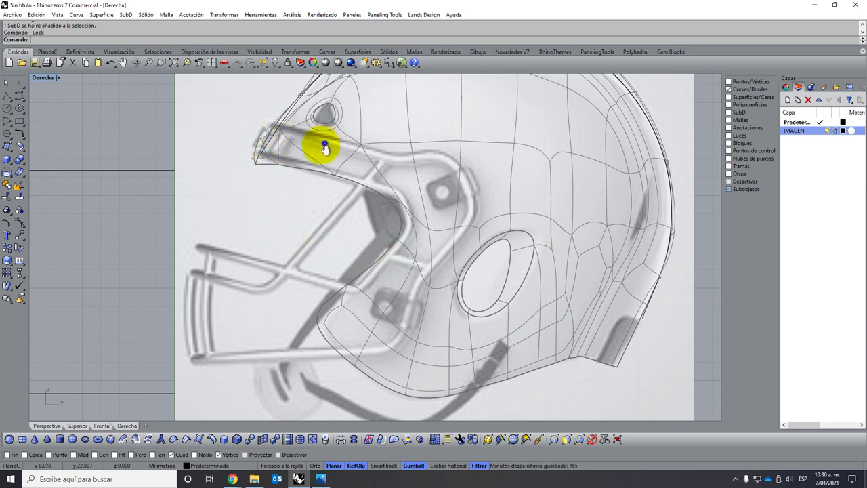
pyautogui.scroll(2, 237, 145)
pyautogui.scroll(2, 215, 135)
pyautogui.scroll(-1, 218, 132)
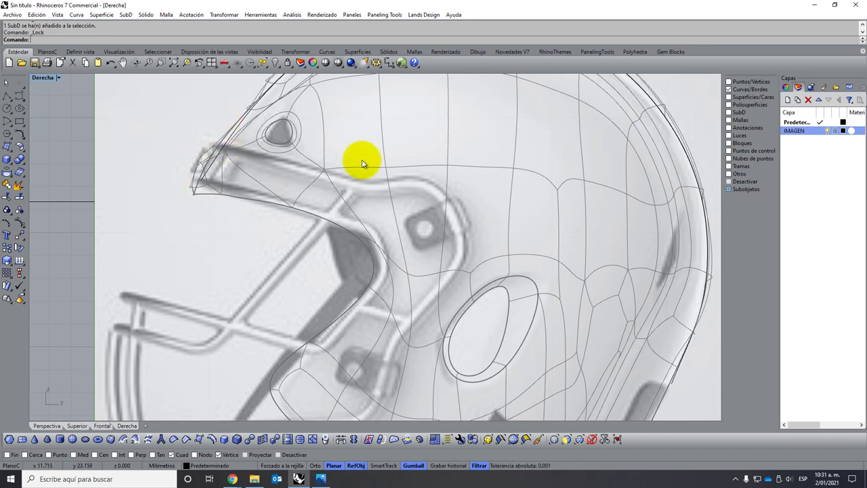
pyautogui.hotkey('ctrl', 'z')
pyautogui.moveTo(169, 127); pyautogui.dragTo(209, 211)
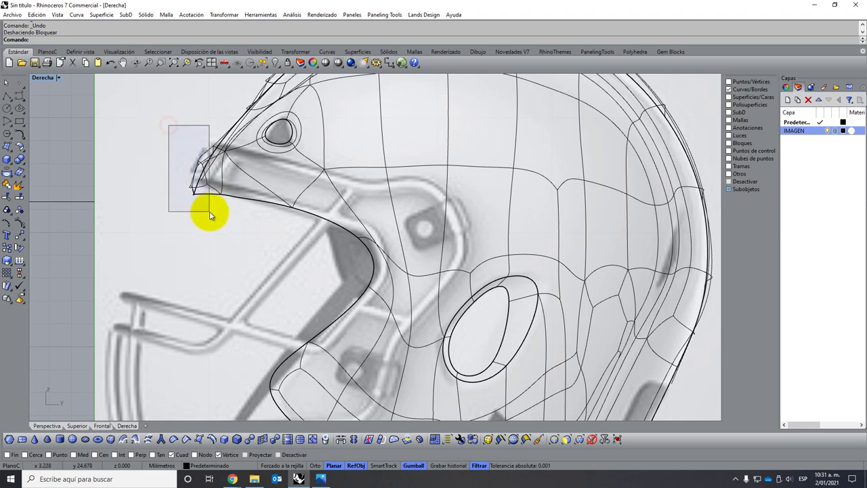
pyautogui.click(566, 439)
# - Shift the two SubD faces at the helmet's front tip with the gumball
pyautogui.doubleClick(51, 78)
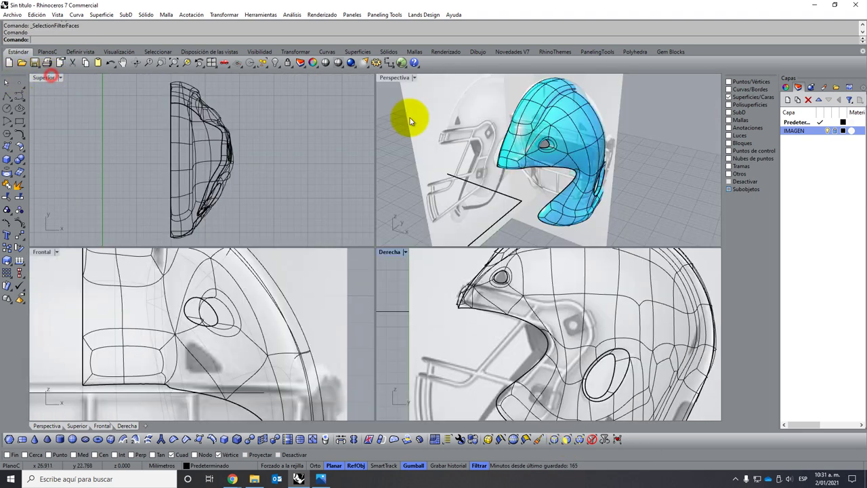
pyautogui.scroll(5, 504, 146)
pyautogui.click(510, 179)
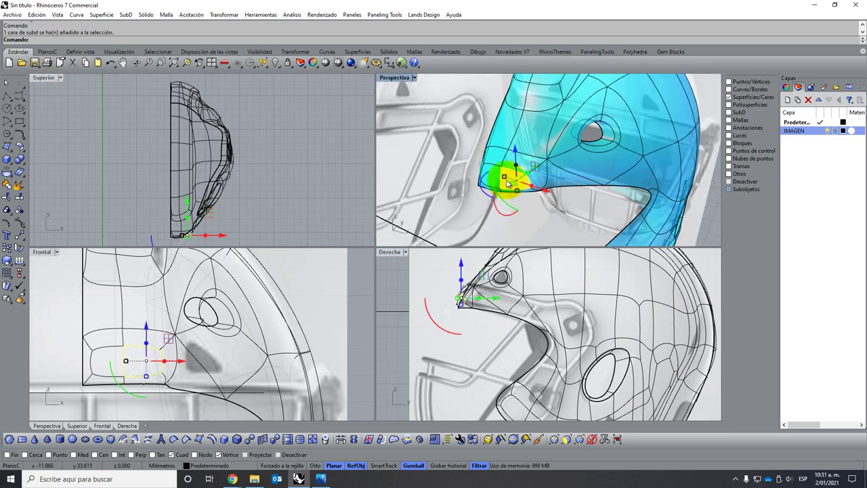
pyautogui.scroll(2, 507, 183)
pyautogui.keyDown('shift'); pyautogui.click(477, 175); pyautogui.keyUp('shift')
pyautogui.moveTo(477, 174); pyautogui.dragTo(480, 156, button='right')
pyautogui.moveTo(519, 158)
pyautogui.mouseDown()
pyautogui.moveTo(466, 159)
pyautogui.moveTo(470, 290)
pyautogui.mouseUp()
pyautogui.scroll(2, 468, 278)
pyautogui.scroll(1, 470, 295)
pyautogui.click(468, 274)
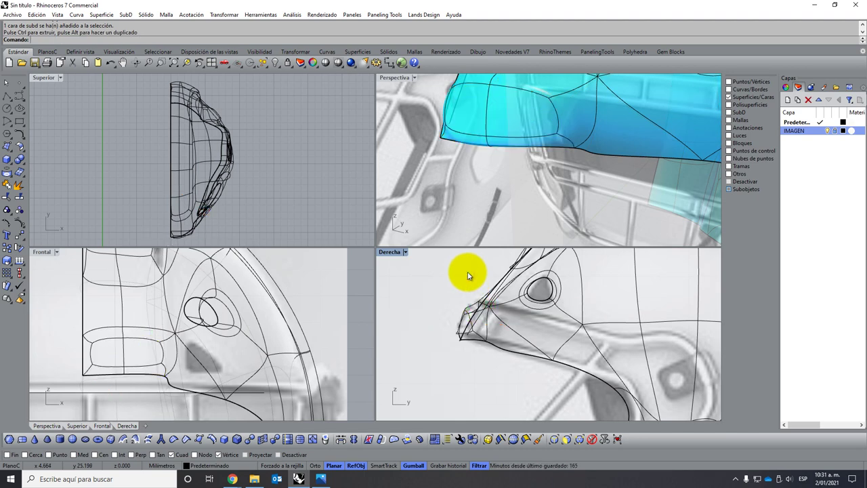
# - Turn off the faces-only filter, select the whole SubD helmet, and lock it
pyautogui.moveTo(458, 164)
pyautogui.mouseDown(button='right')
pyautogui.moveTo(496, 141)
pyautogui.moveTo(474, 139)
pyautogui.moveTo(507, 149)
pyautogui.moveTo(474, 155)
pyautogui.moveTo(479, 122)
pyautogui.mouseUp(button='right')
pyautogui.scroll(3, 477, 132)
pyautogui.scroll(3, 473, 156)
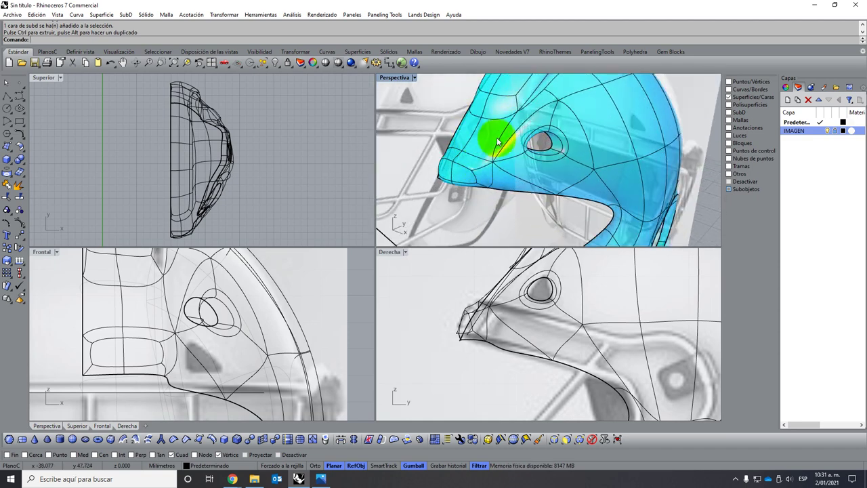
pyautogui.keyDown('ctrl'); pyautogui.keyDown('shift'); pyautogui.click(491, 139); pyautogui.keyUp('shift'); pyautogui.keyUp('ctrl')
pyautogui.click(562, 439)
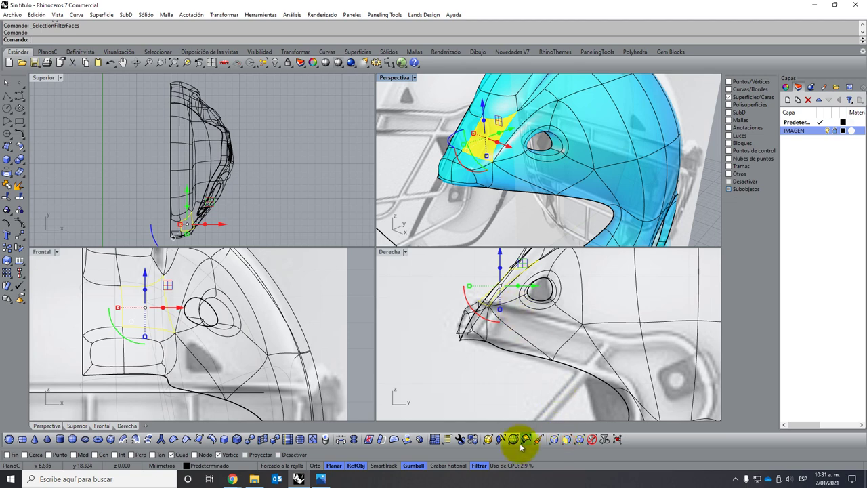
pyautogui.click(487, 439)
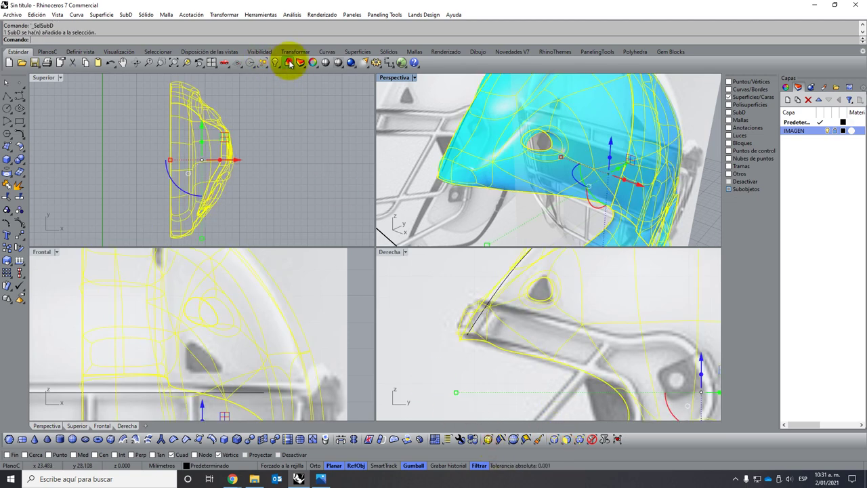
pyautogui.click(287, 62)
pyautogui.scroll(-3, 441, 126)
pyautogui.moveTo(512, 156)
pyautogui.mouseDown(button='right')
pyautogui.moveTo(489, 121)
pyautogui.moveTo(480, 145)
pyautogui.mouseUp(button='right')
pyautogui.scroll(-2, 505, 135)
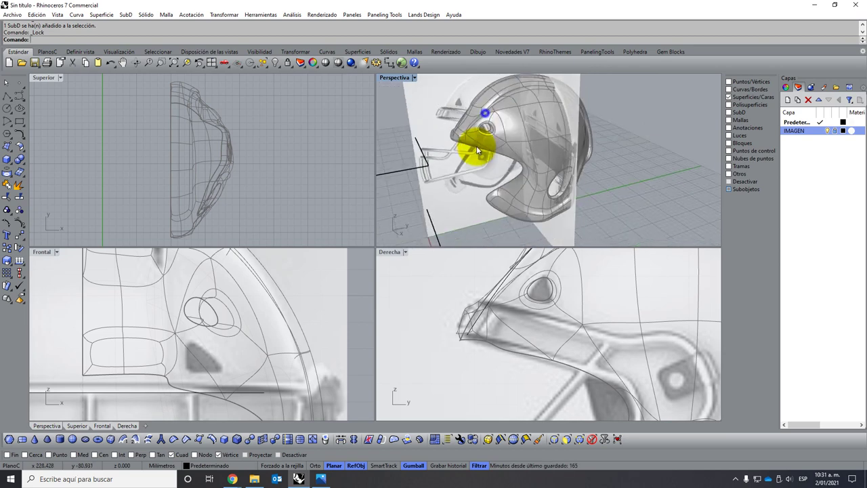
pyautogui.scroll(-3, 484, 310)
pyautogui.scroll(-2, 439, 278)
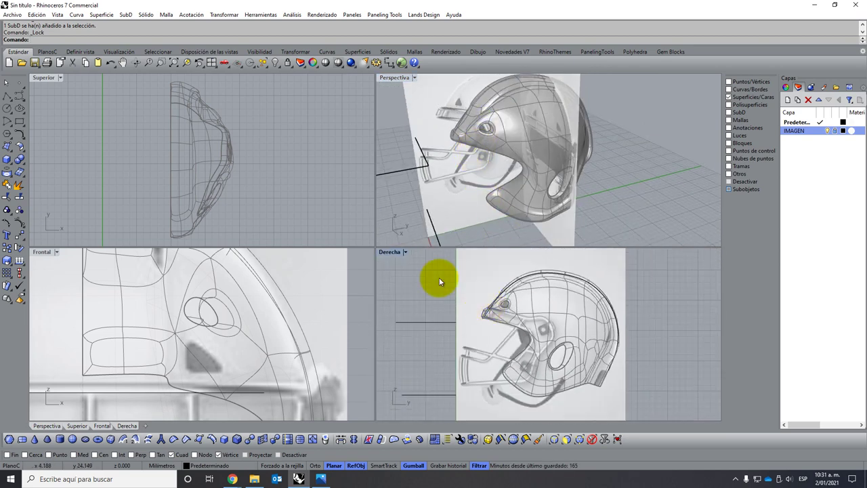
# - Maximize the side view and tear off the Arc toolbar as a floating panel
pyautogui.doubleClick(380, 253)
pyautogui.scroll(2, 207, 311)
pyautogui.scroll(3, 206, 315)
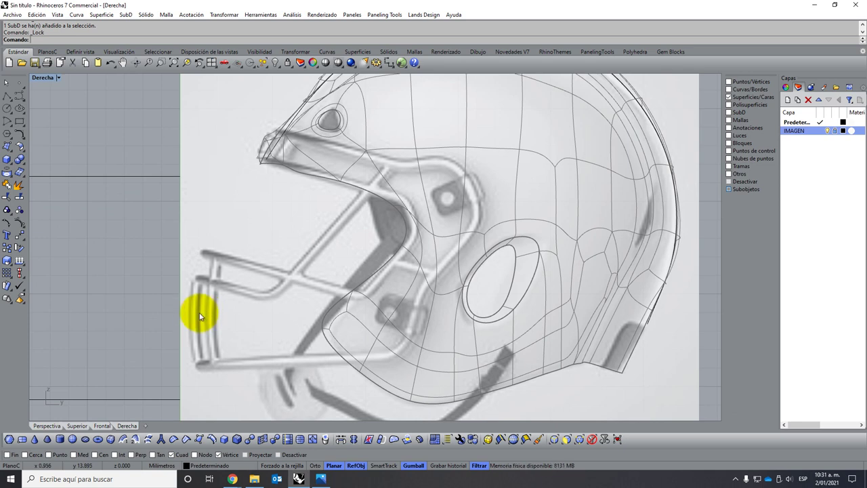
pyautogui.click(10, 127)
pyautogui.moveTo(55, 117); pyautogui.dragTo(143, 124)
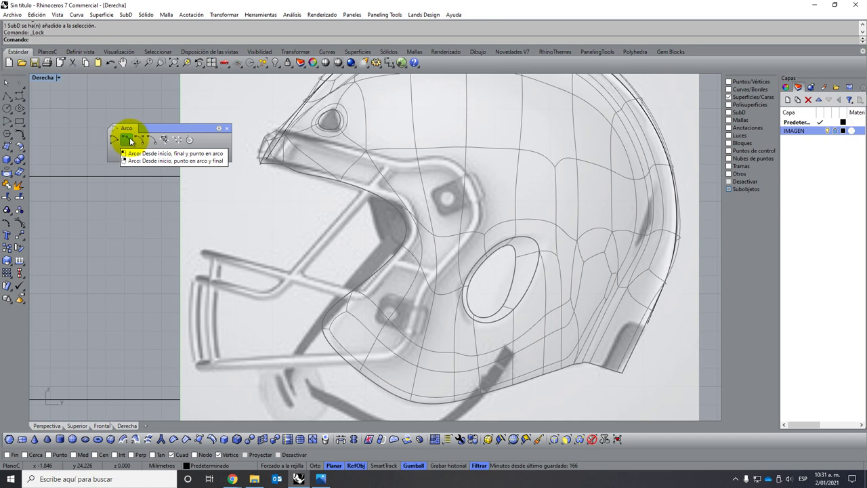
# - Draw two start-end-point arcs tracing the facemask's front vertical bar
pyautogui.click(130, 141)
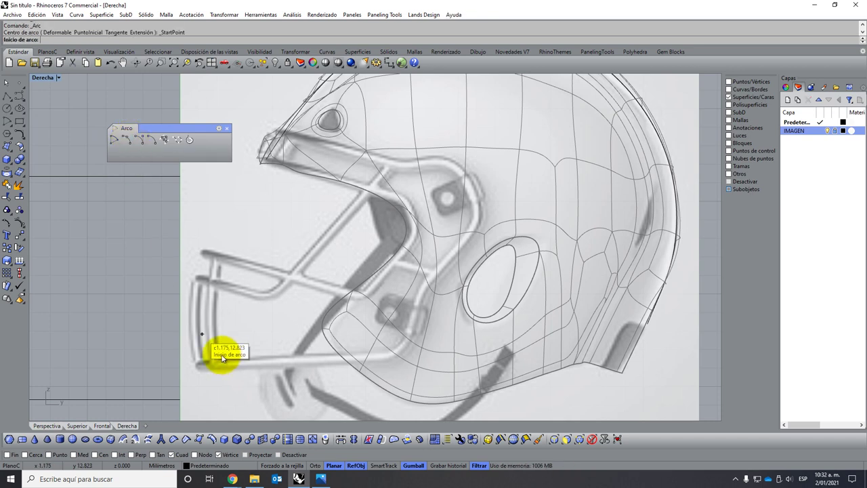
pyautogui.click(197, 277)
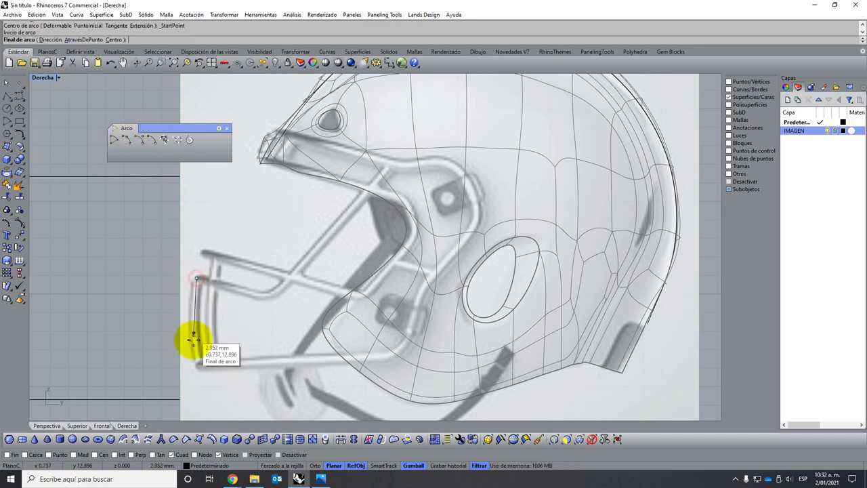
pyautogui.click(199, 364)
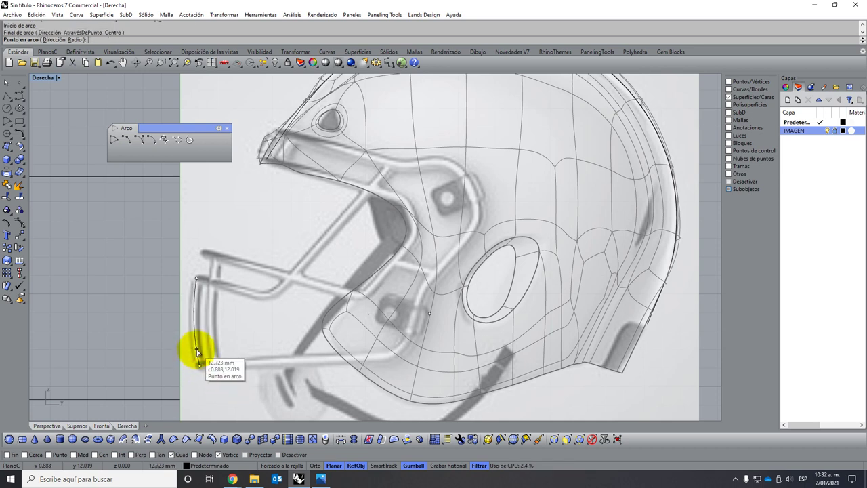
pyautogui.click(196, 351)
pyautogui.press('Return')
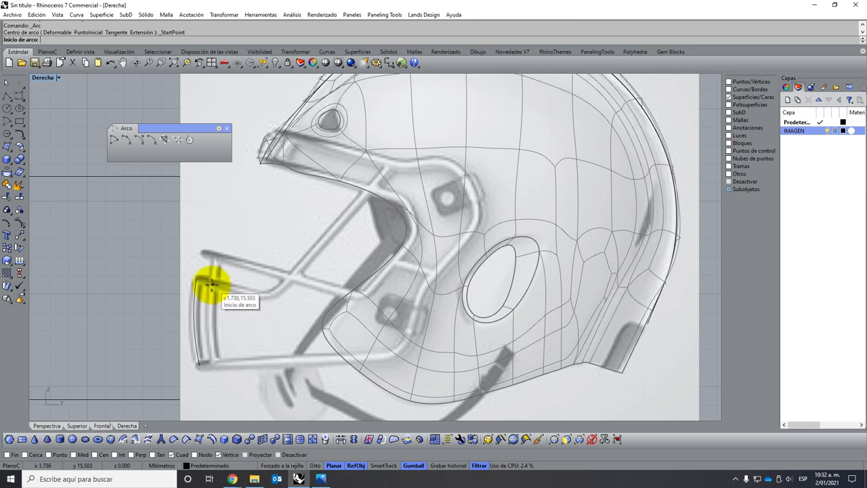
pyautogui.click(211, 283)
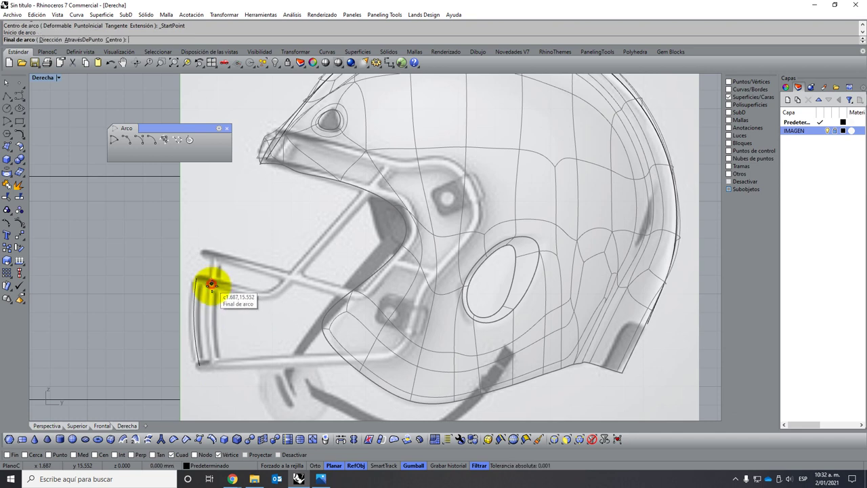
pyautogui.click(215, 364)
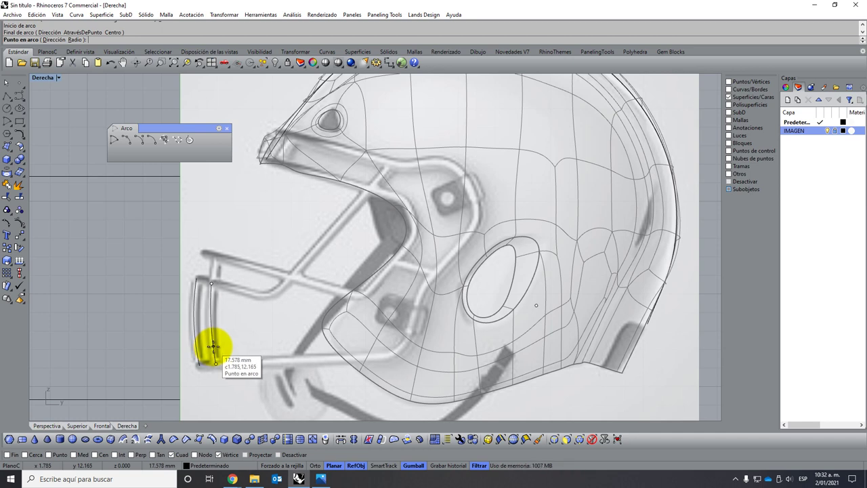
pyautogui.click(213, 348)
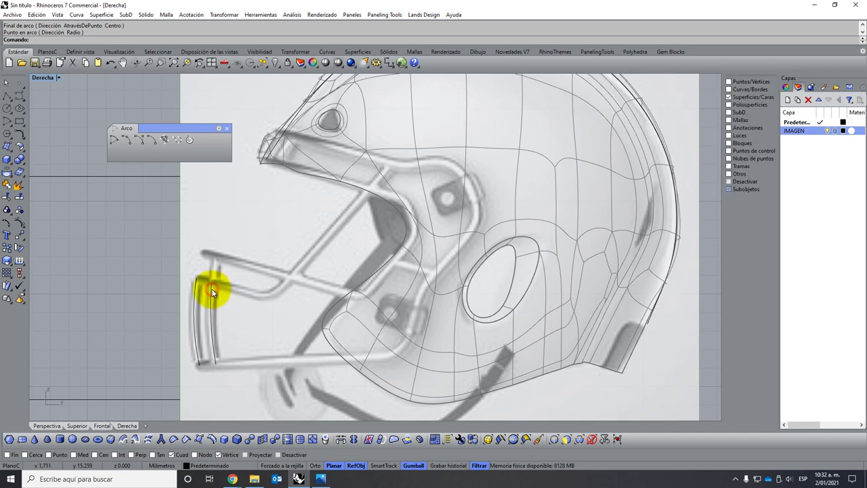
# - Re-allow all object types, then drag the arc's top, bottom and middle points onto the reference bar
pyautogui.click(592, 439)
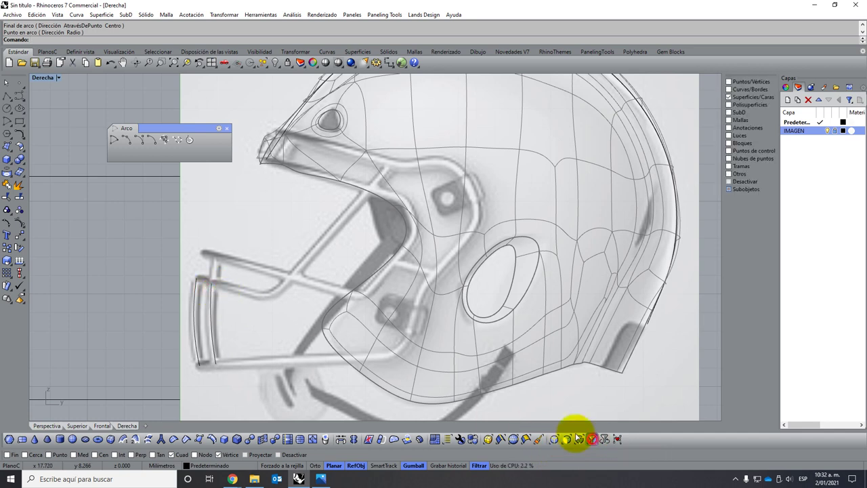
pyautogui.click(212, 298)
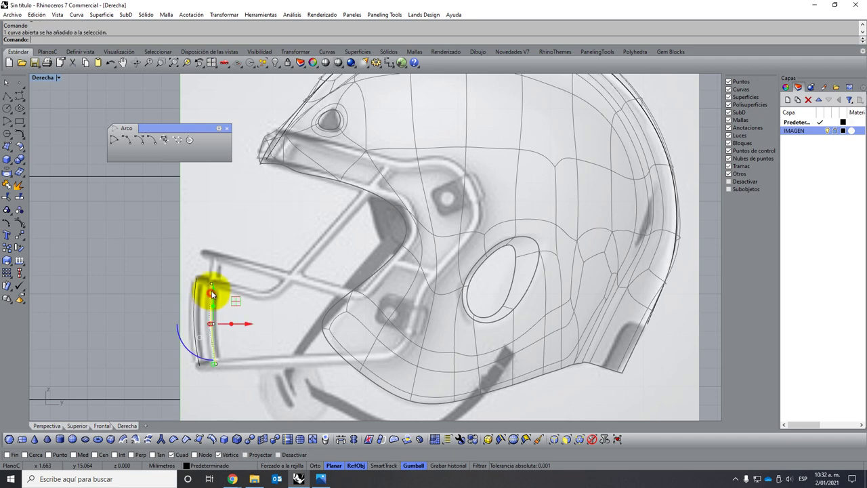
pyautogui.moveTo(213, 286); pyautogui.dragTo(208, 254)
pyautogui.click(212, 255)
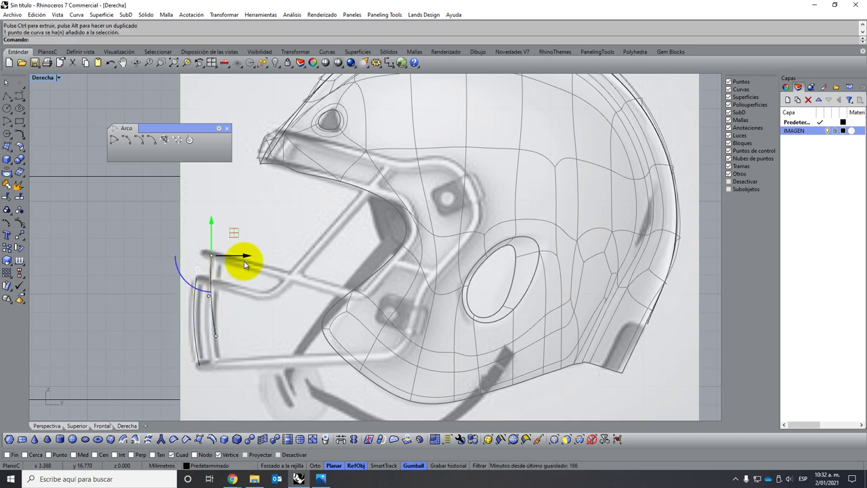
pyautogui.moveTo(248, 258); pyautogui.dragTo(216, 273)
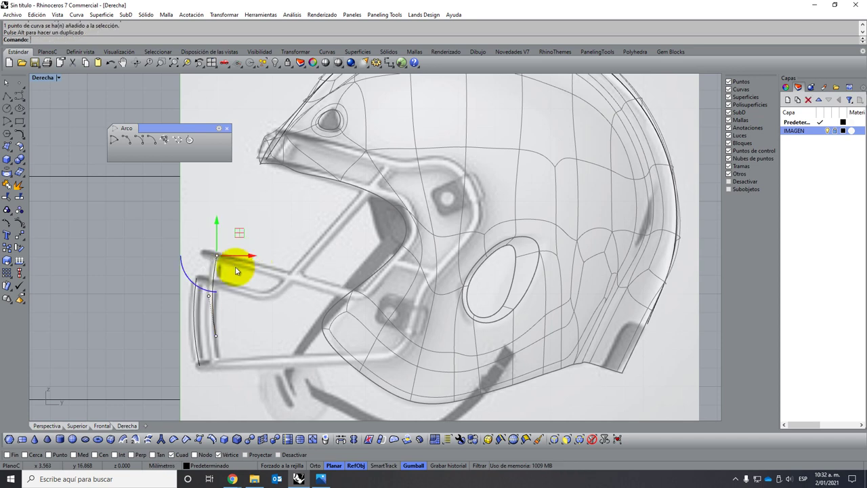
pyautogui.click(216, 335)
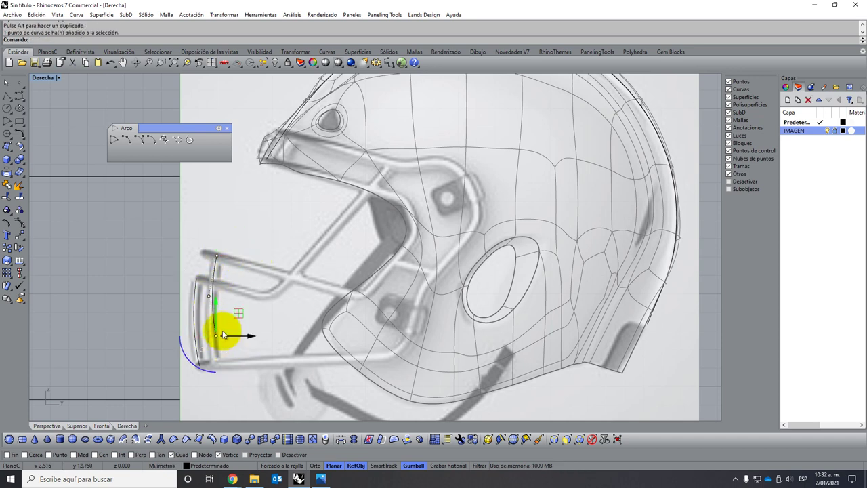
pyautogui.moveTo(215, 304); pyautogui.dragTo(219, 332)
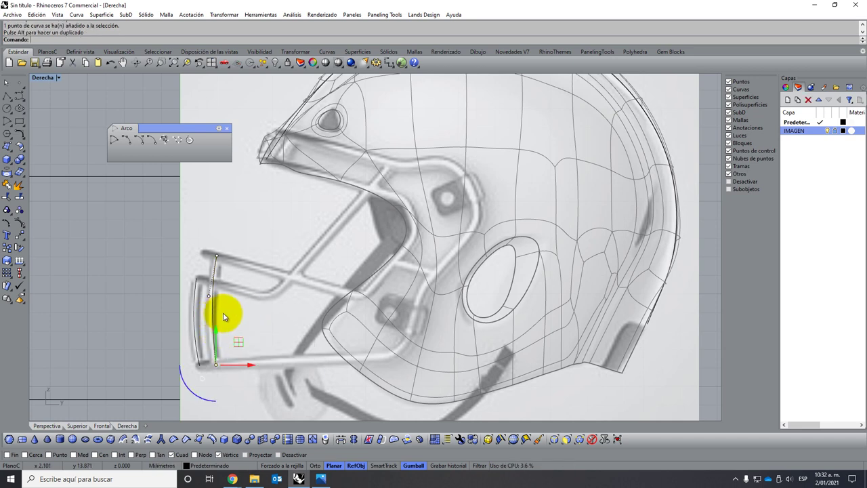
pyautogui.click(209, 296)
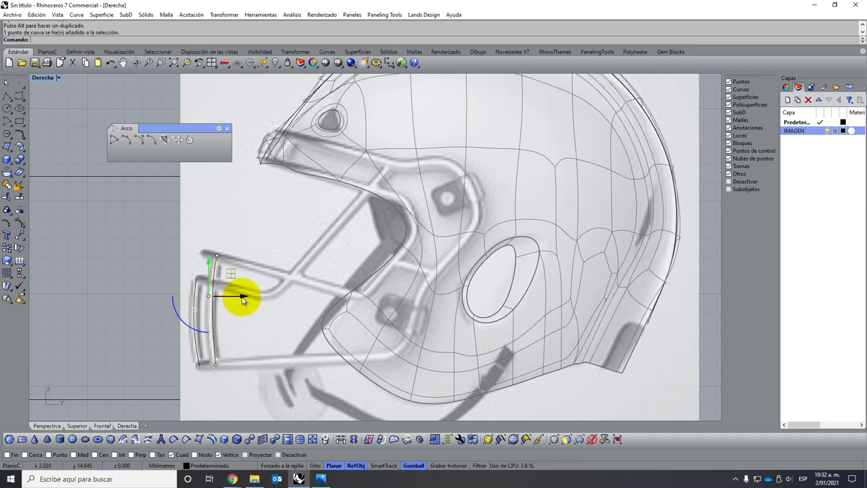
pyautogui.moveTo(243, 299); pyautogui.dragTo(240, 299)
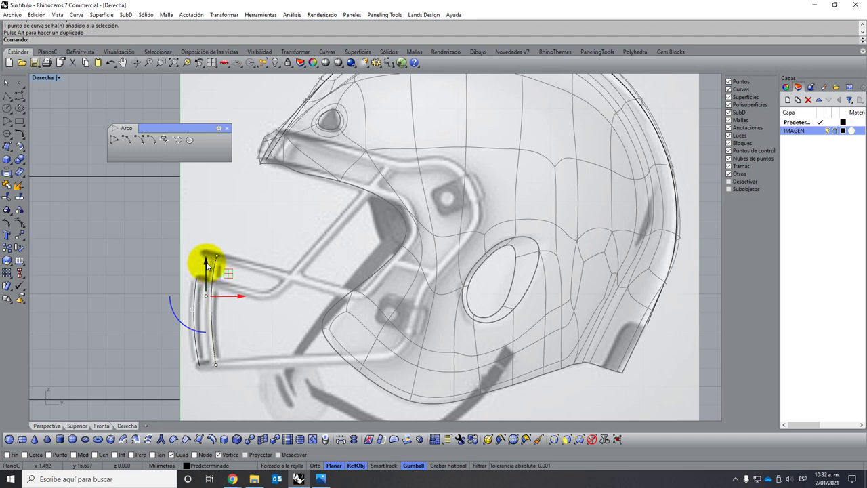
pyautogui.moveTo(207, 264); pyautogui.dragTo(204, 274)
pyautogui.click(250, 312)
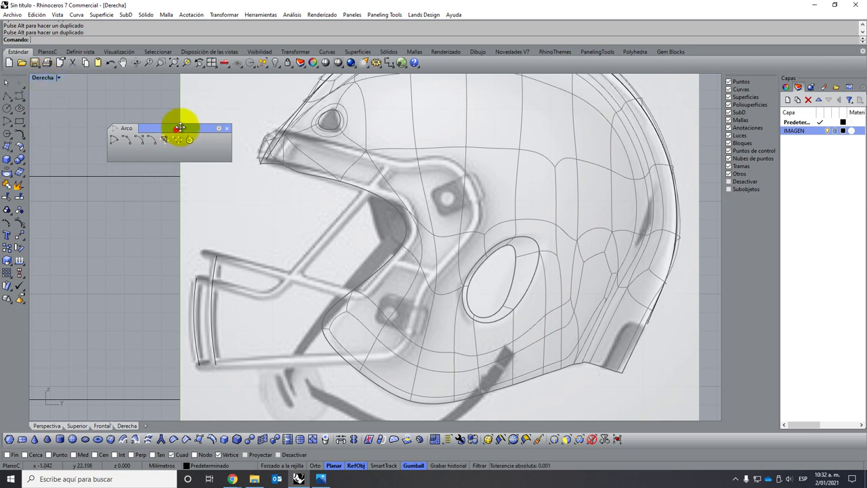
# - Place a point snapped to the End of the facemask bar's lower end
pyautogui.moveTo(181, 127); pyautogui.dragTo(192, 95)
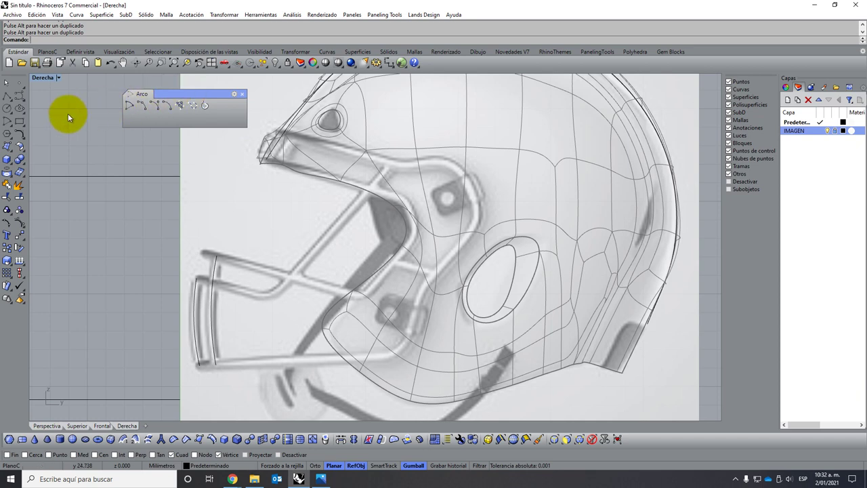
pyautogui.click(19, 82)
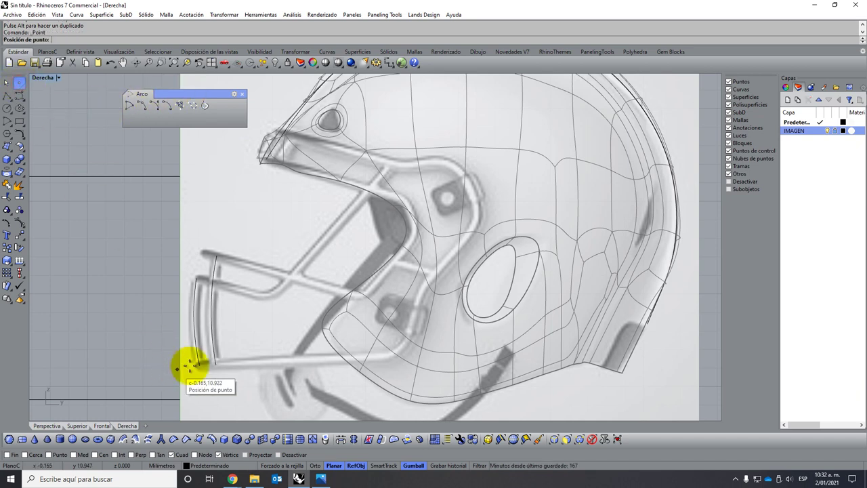
pyautogui.click(14, 458)
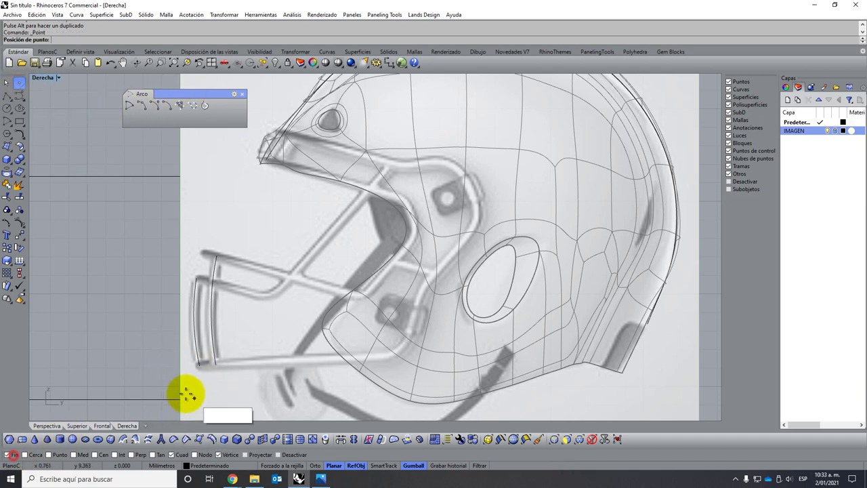
pyautogui.click(207, 366)
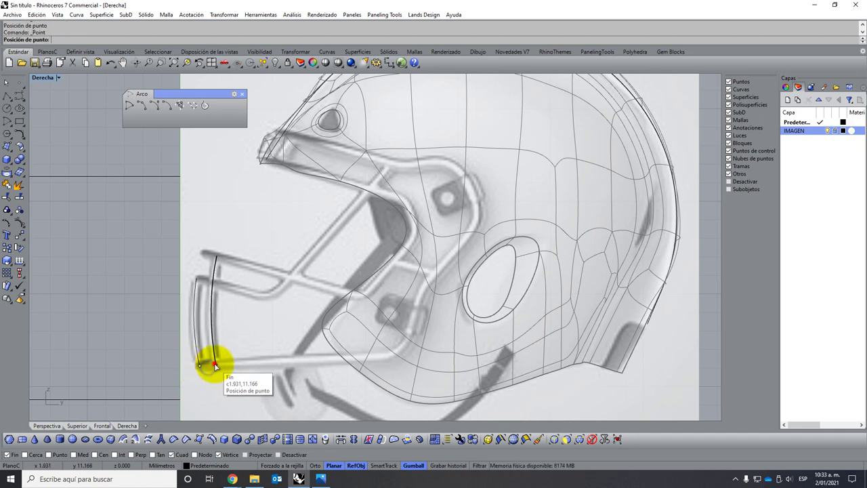
# - Place a second point on the helmet's lower jaw edge and return to four views
pyautogui.rightClick(335, 386)
pyautogui.click(388, 358)
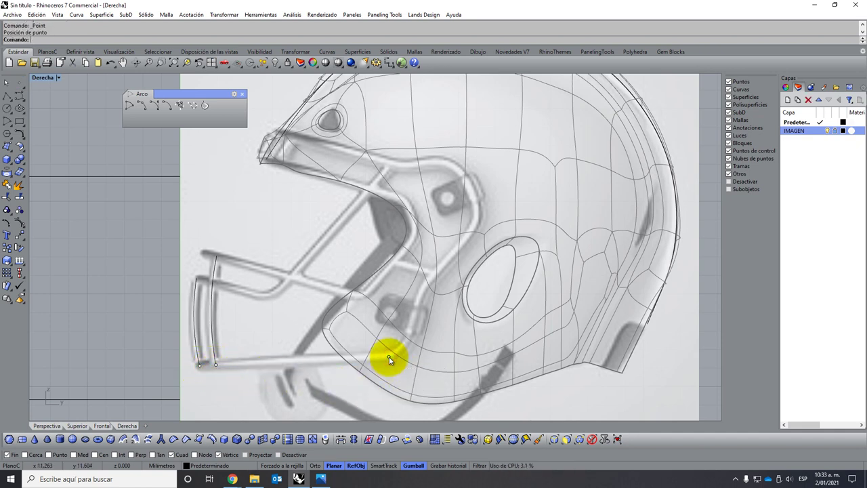
pyautogui.click(389, 357)
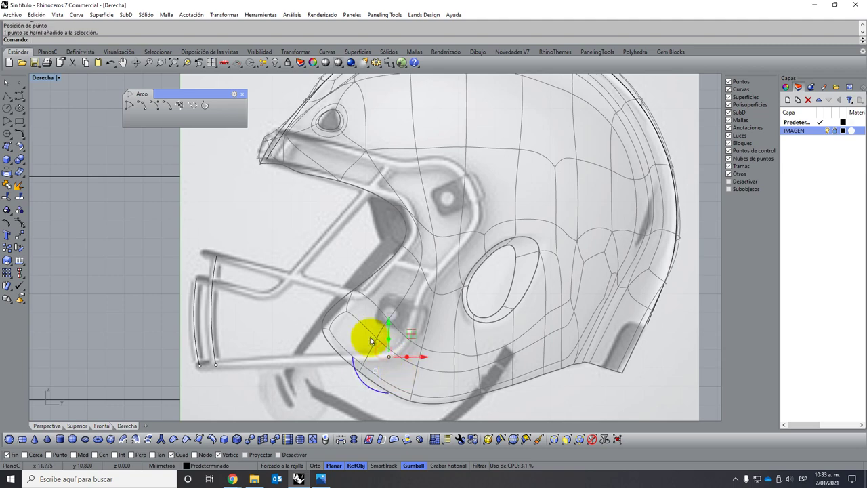
pyautogui.doubleClick(41, 83)
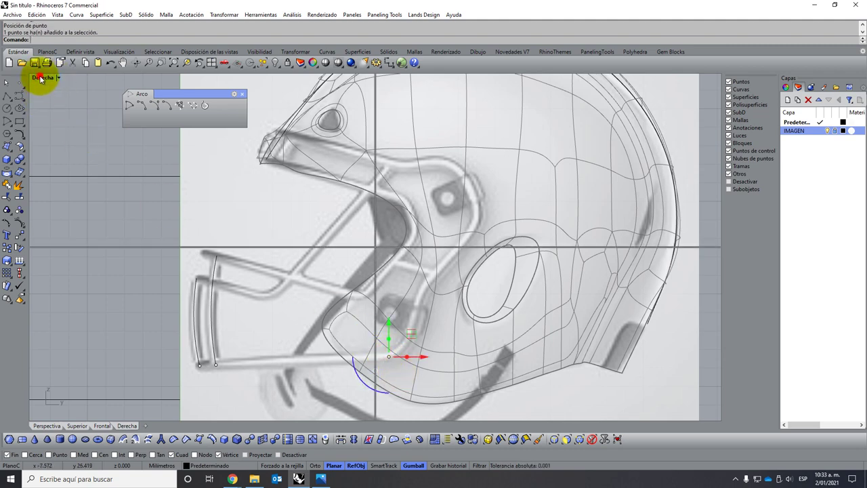
pyautogui.scroll(-3, 230, 373)
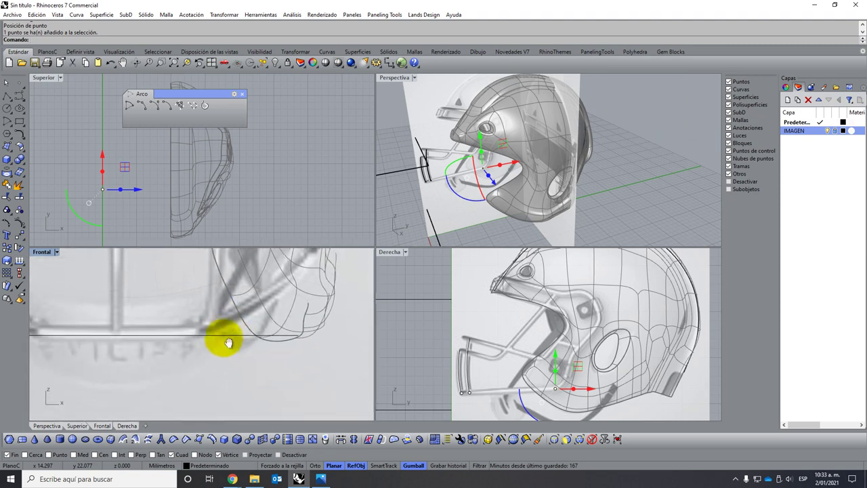
# - With Grid Snap on, shift the facemask bar curves and points 8 mm sideways in the front view
pyautogui.scroll(-3, 242, 378)
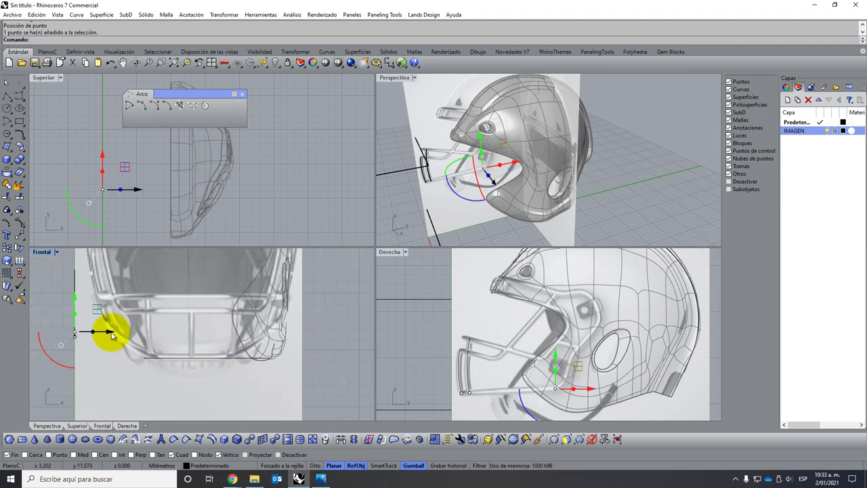
pyautogui.click(63, 264)
pyautogui.moveTo(63, 263); pyautogui.dragTo(107, 354)
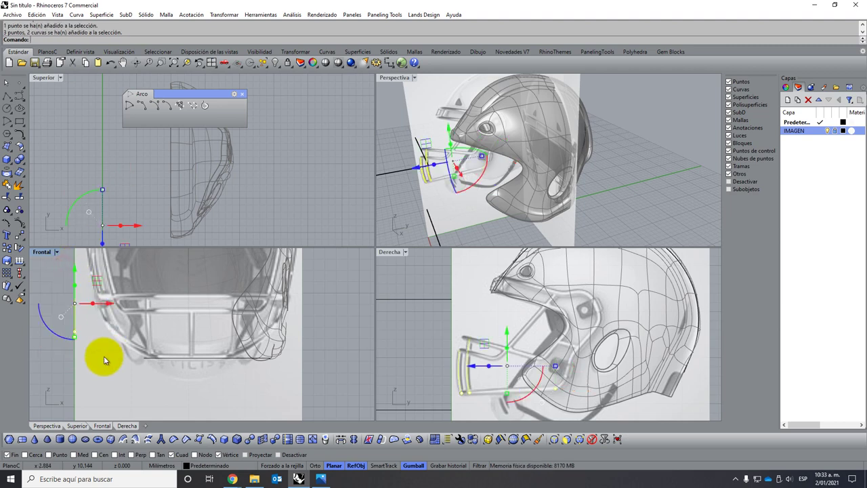
pyautogui.scroll(-2, 102, 379)
pyautogui.scroll(-2, 98, 373)
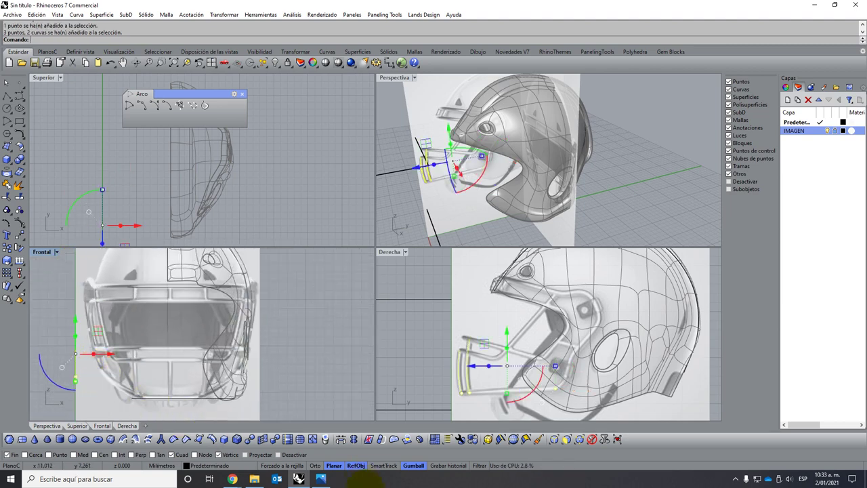
pyautogui.click(282, 465)
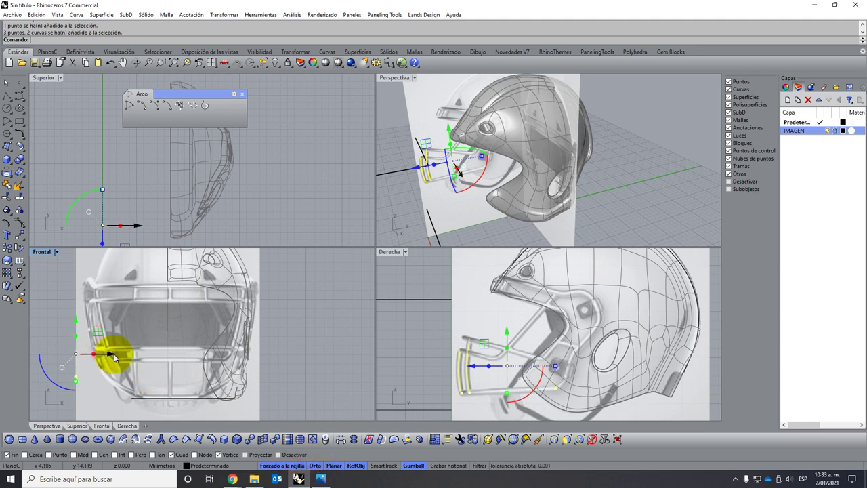
pyautogui.moveTo(115, 359)
pyautogui.mouseDown()
pyautogui.moveTo(195, 359)
pyautogui.moveTo(203, 367)
pyautogui.mouseUp()
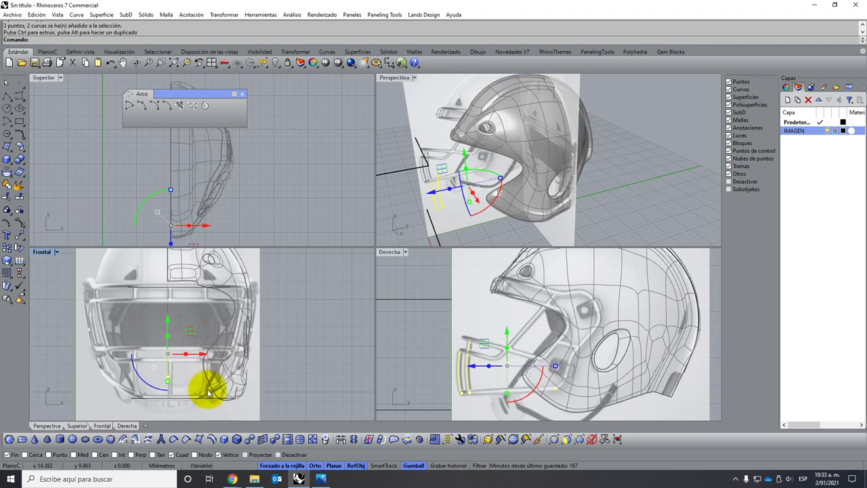
pyautogui.click(467, 319)
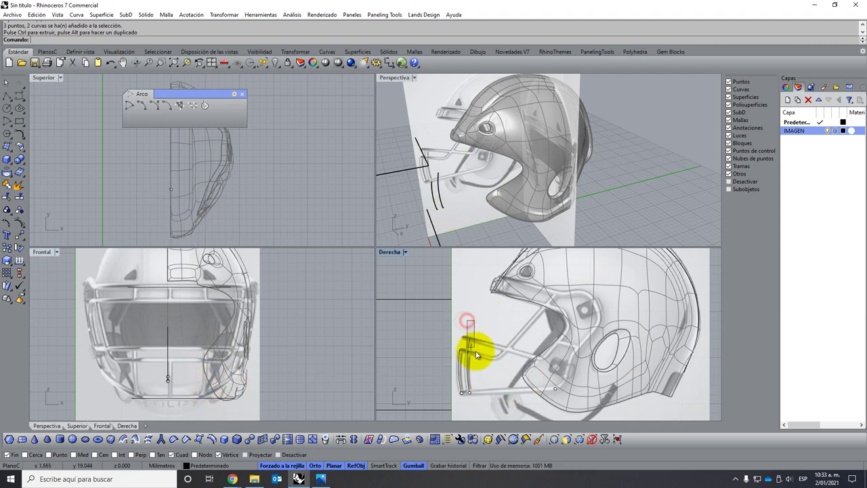
pyautogui.moveTo(467, 328); pyautogui.dragTo(566, 412)
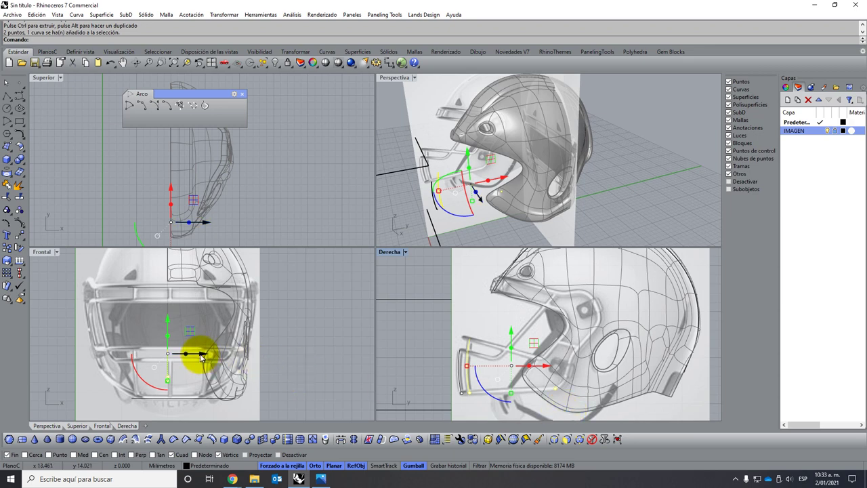
pyautogui.moveTo(202, 354); pyautogui.dragTo(241, 355)
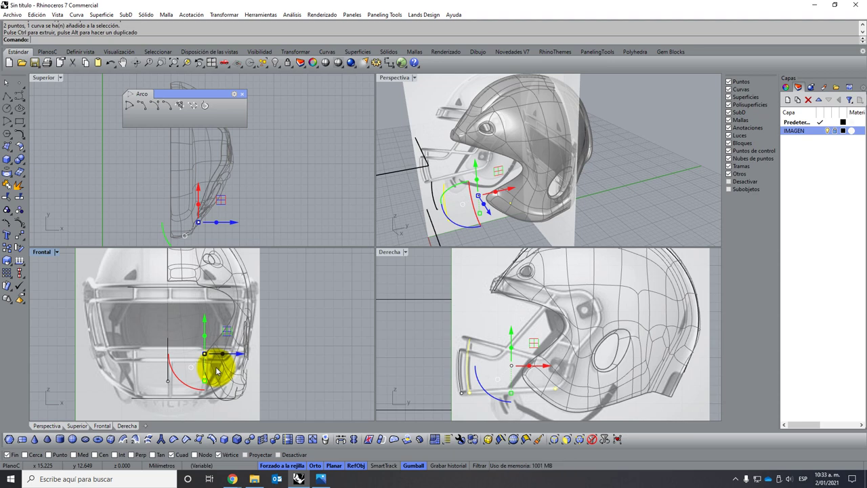
# - Move the jaw-edge point outward in the front view onto the helmet's side shell
pyautogui.click(285, 364)
pyautogui.scroll(4, 538, 376)
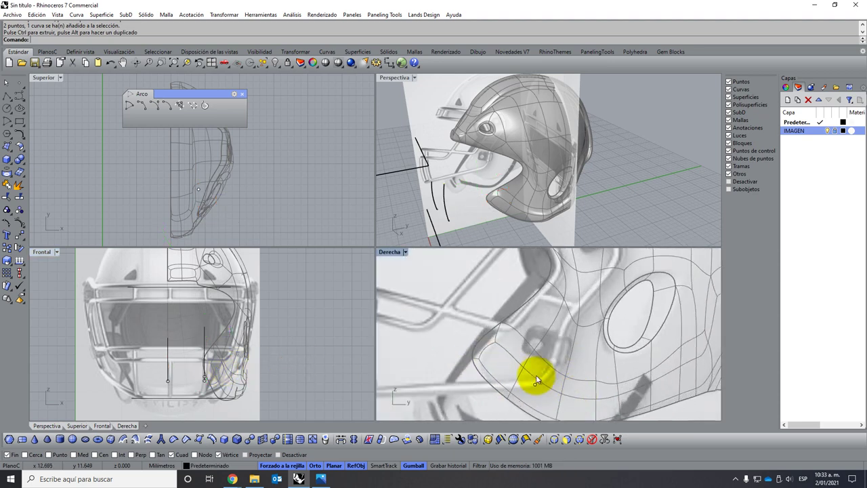
pyautogui.click(533, 383)
pyautogui.scroll(2, 228, 372)
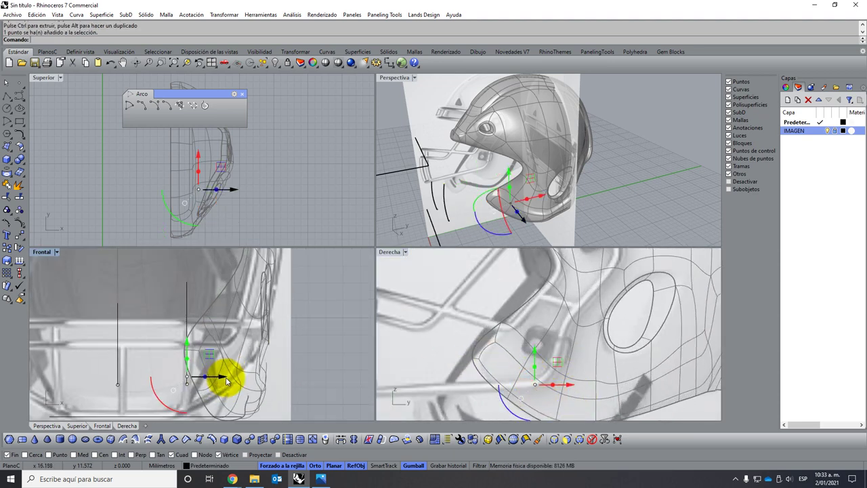
pyautogui.scroll(2, 227, 345)
pyautogui.scroll(2, 228, 345)
pyautogui.moveTo(228, 345); pyautogui.dragTo(278, 347)
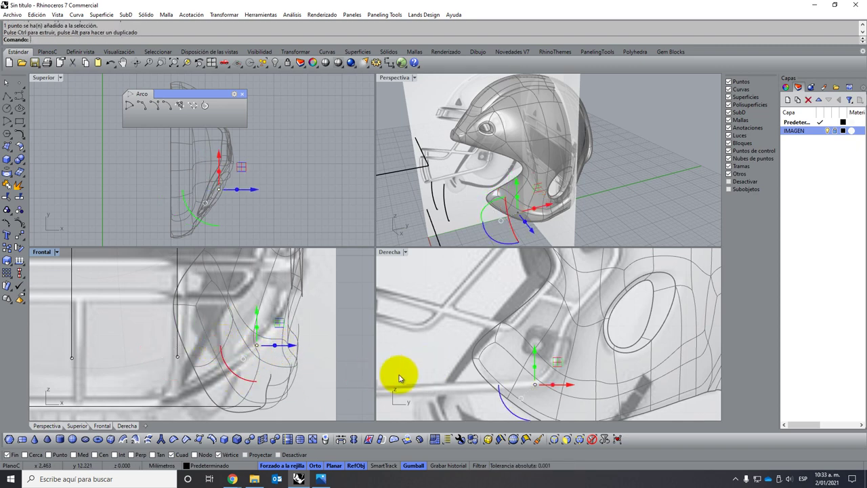
# - Orbit the Perspective view and reselect the jaw point to check its position
pyautogui.moveTo(518, 197)
pyautogui.mouseDown(button='right')
pyautogui.moveTo(588, 195)
pyautogui.moveTo(502, 246)
pyautogui.mouseUp(button='right')
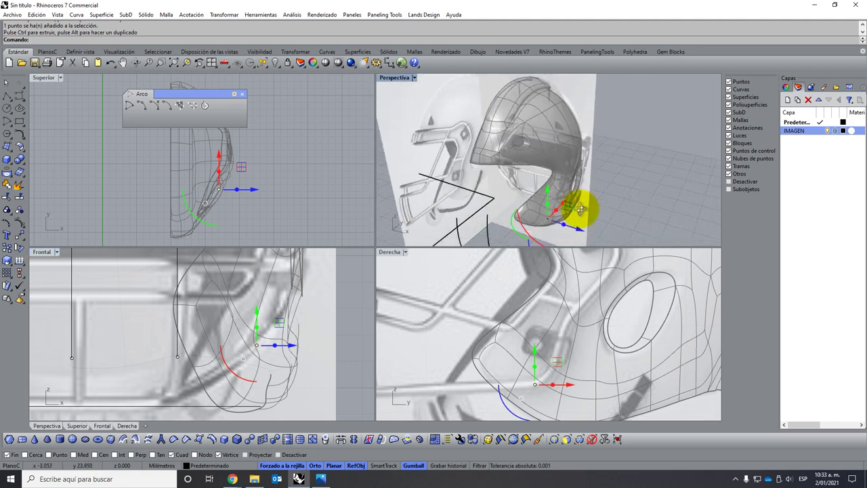
pyautogui.press('Escape')
pyautogui.scroll(3, 513, 229)
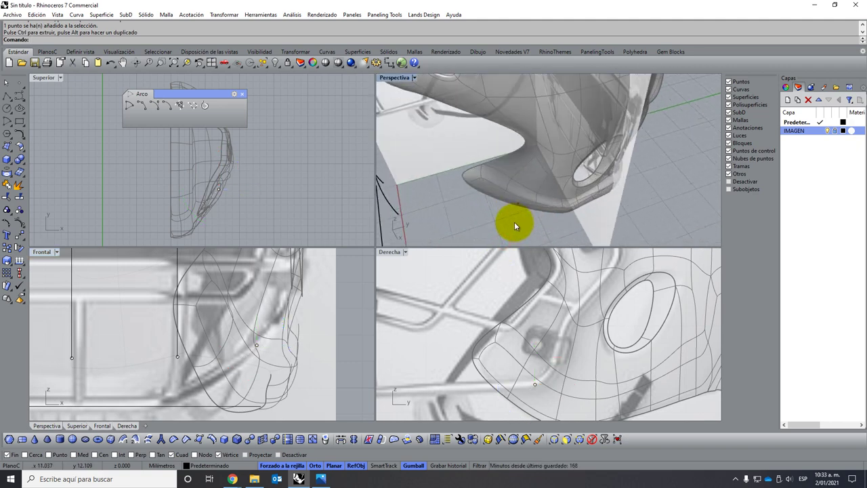
pyautogui.scroll(3, 514, 222)
pyautogui.scroll(3, 518, 204)
pyautogui.click(519, 197)
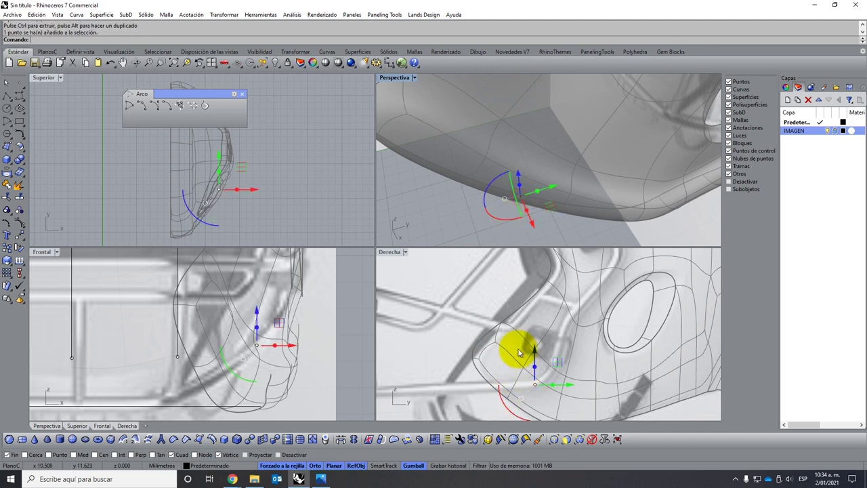
pyautogui.click(515, 205)
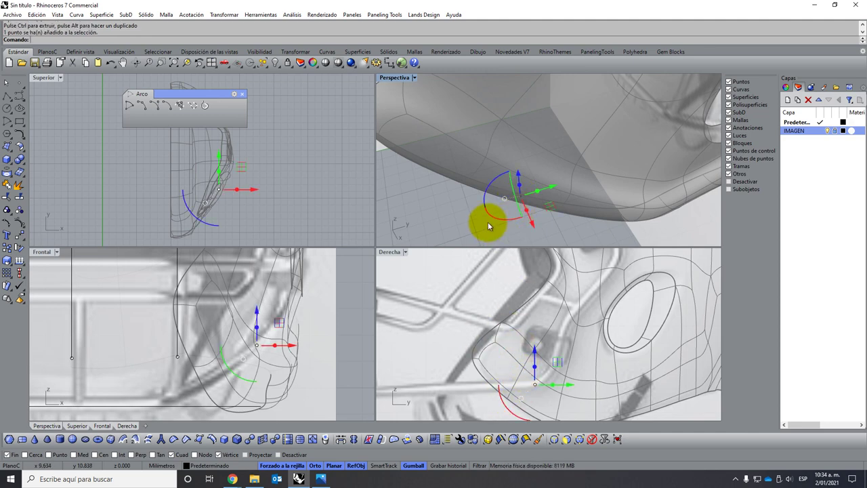
pyautogui.scroll(-3, 490, 223)
pyautogui.scroll(-3, 494, 223)
pyautogui.scroll(-5, 573, 331)
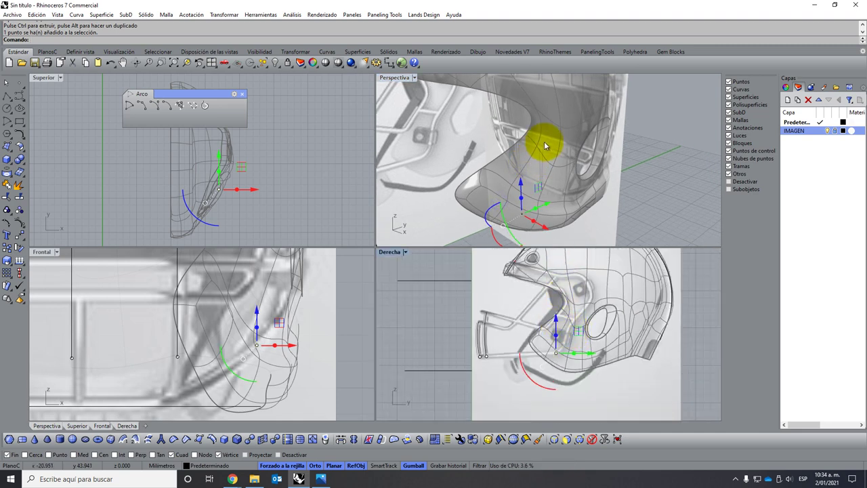
pyautogui.scroll(-3, 535, 145)
pyautogui.scroll(2, 458, 166)
# - Delete the stray arc near the face guard and the straight line below the helmet
pyautogui.click(443, 105)
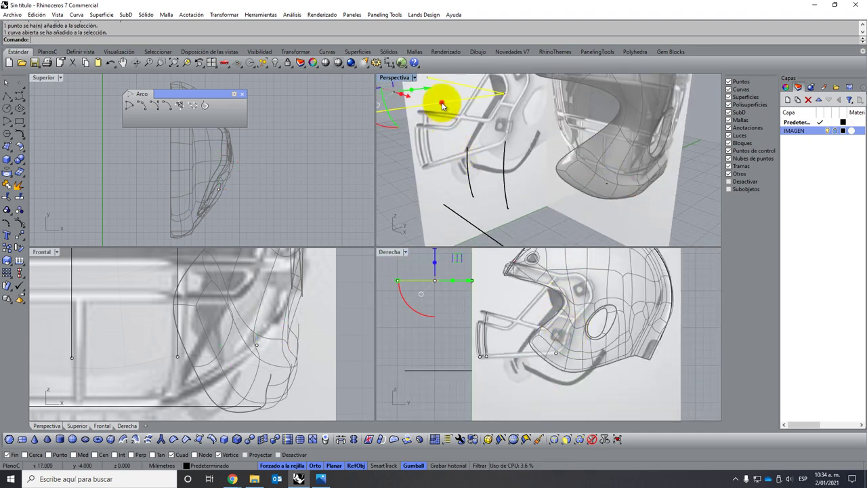
pyautogui.press('Delete')
pyautogui.click(468, 220)
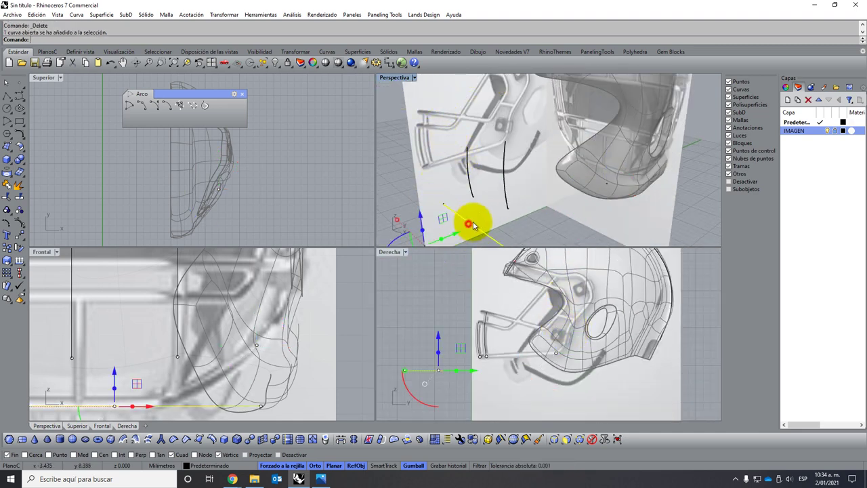
pyautogui.press('Delete')
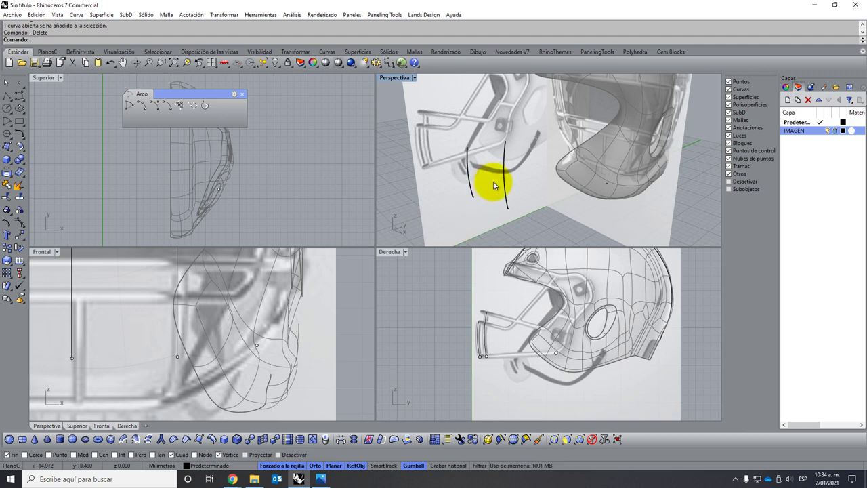
pyautogui.scroll(2, 602, 189)
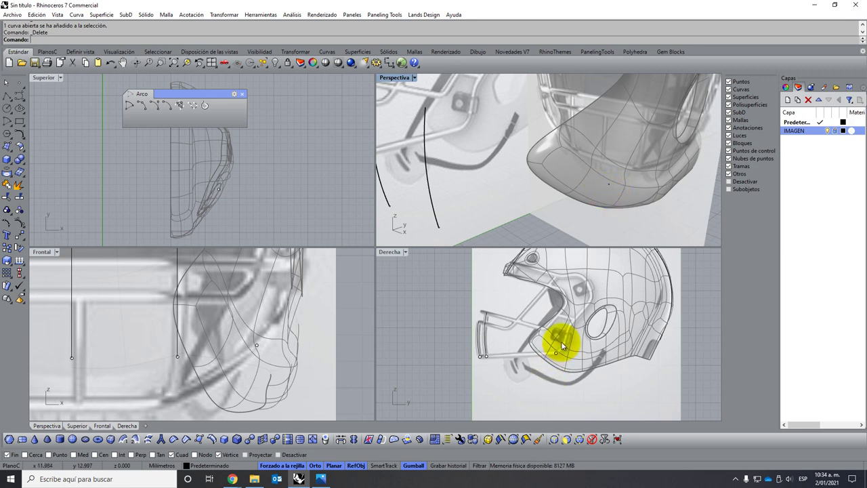
pyautogui.scroll(2, 561, 325)
pyautogui.scroll(2, 567, 313)
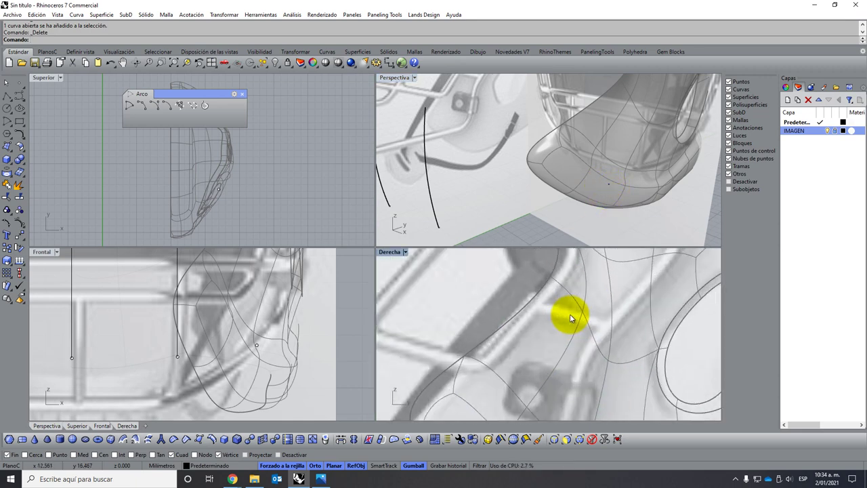
pyautogui.scroll(2, 569, 319)
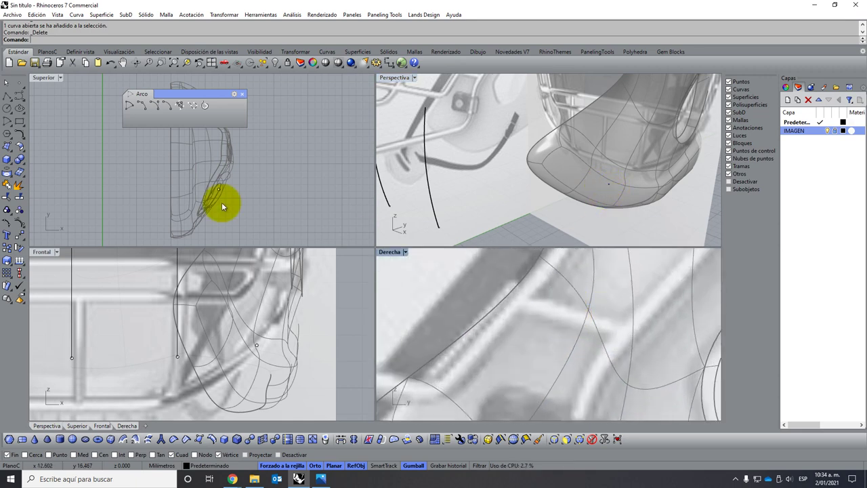
# - Draw a two-point polyline crossing the facemask bar in the side view
pyautogui.click(6, 97)
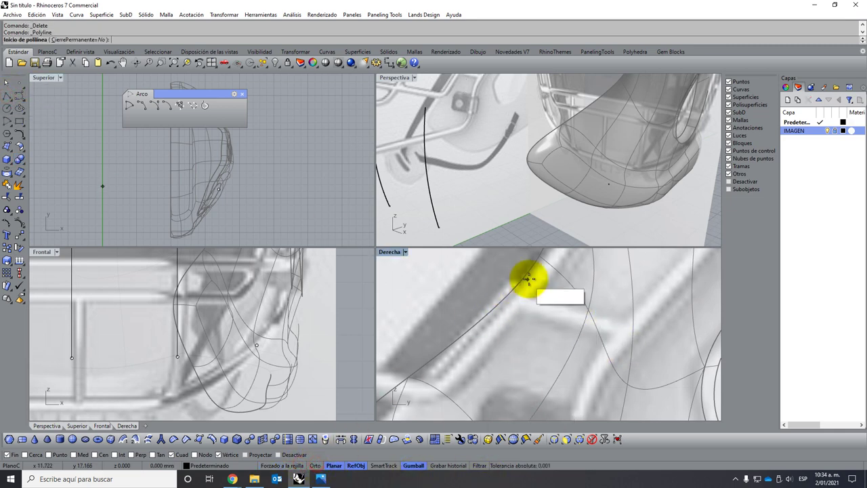
pyautogui.click(518, 298)
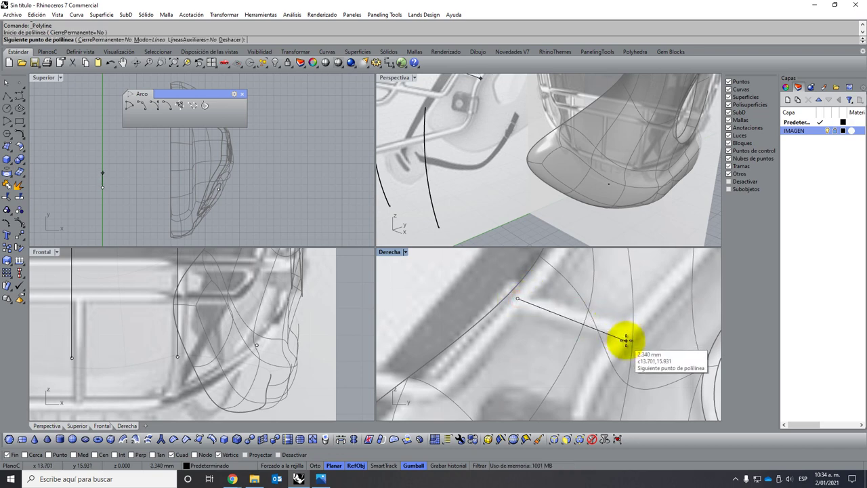
pyautogui.click(626, 340)
pyautogui.press('Return')
pyautogui.scroll(-3, 542, 302)
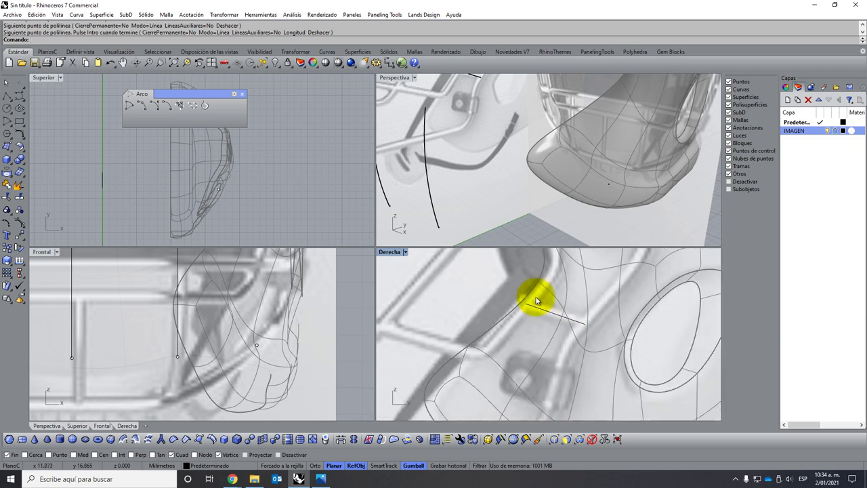
pyautogui.scroll(-3, 536, 302)
pyautogui.scroll(3, 542, 331)
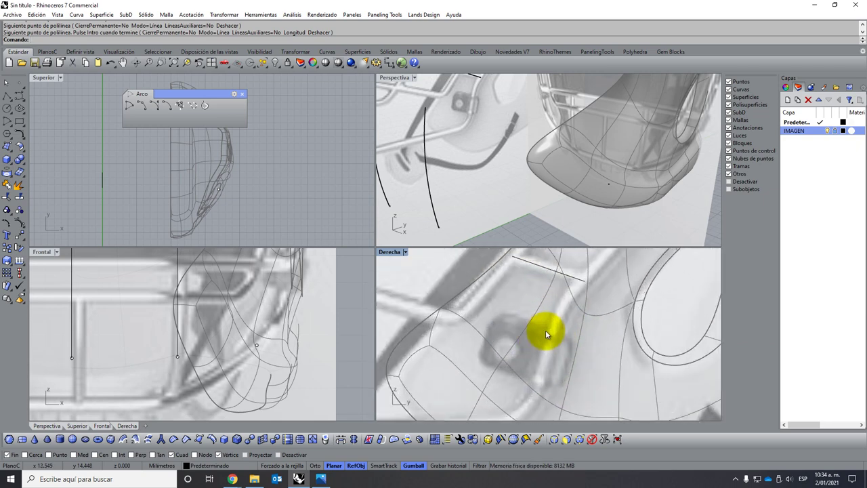
pyautogui.scroll(2, 545, 330)
pyautogui.click(20, 85)
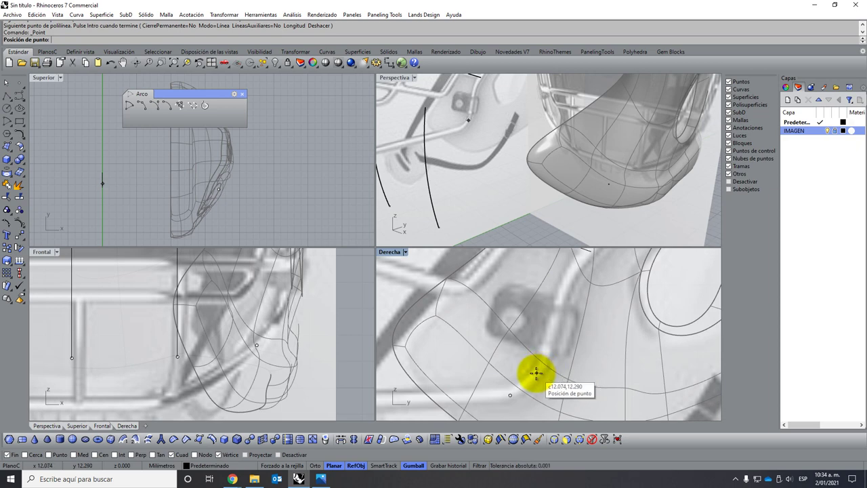
# - Place a point on the helmet's lower side and copy it higher up
pyautogui.click(510, 394)
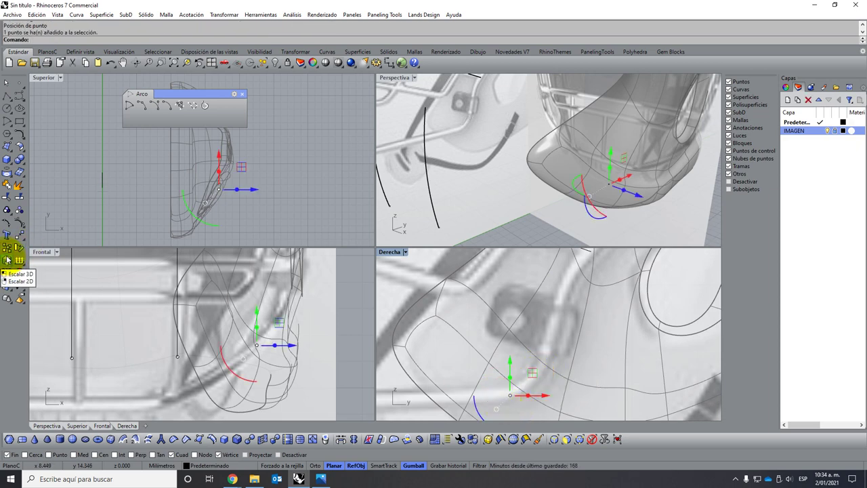
pyautogui.click(12, 248)
pyautogui.click(492, 390)
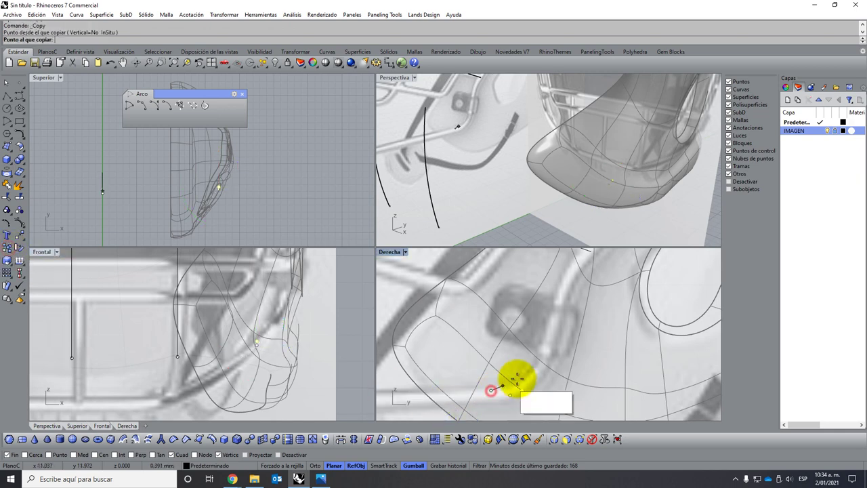
pyautogui.click(526, 354)
pyautogui.scroll(3, 484, 355)
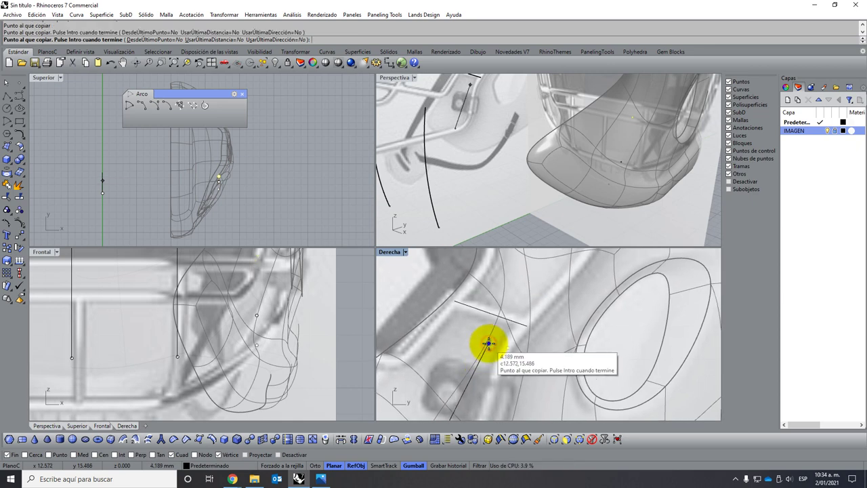
pyautogui.press('Return')
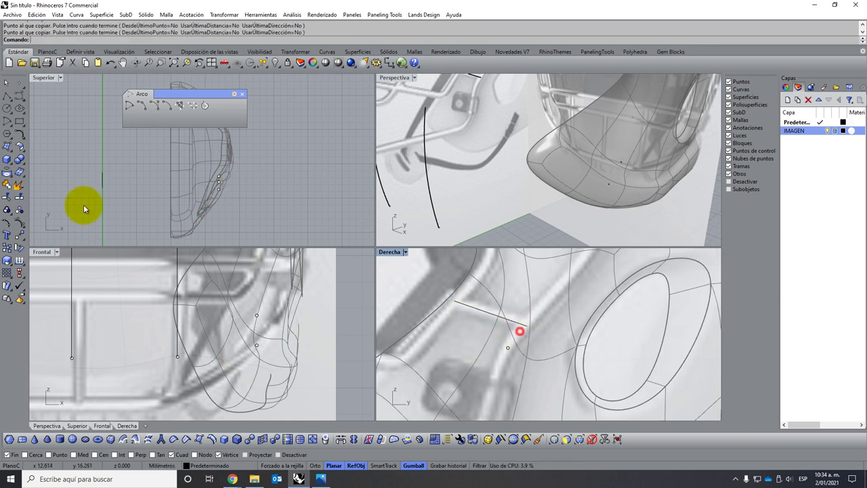
# - Place another point at the end of the new line
pyautogui.click(19, 82)
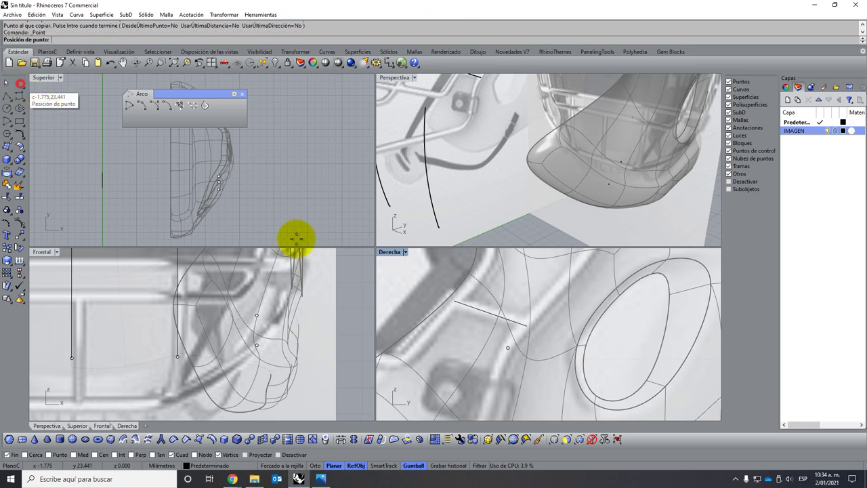
pyautogui.click(520, 326)
pyautogui.press('Return')
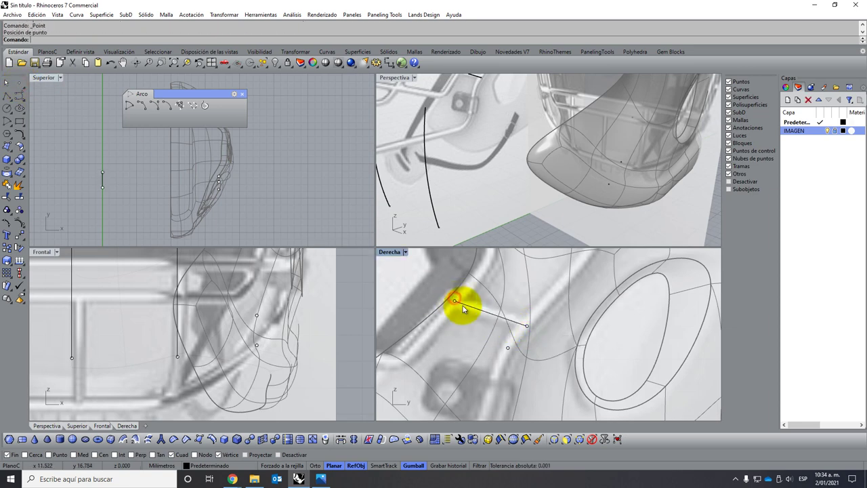
pyautogui.scroll(-5, 499, 317)
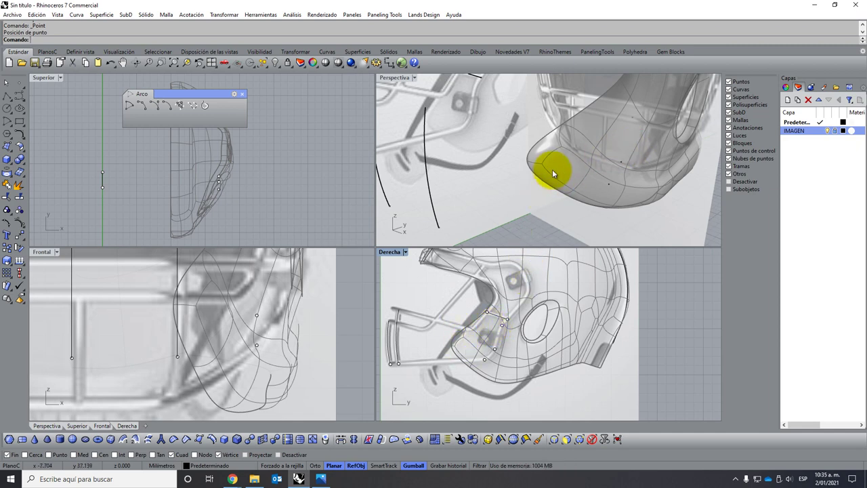
pyautogui.scroll(-2, 552, 171)
pyautogui.moveTo(590, 173)
pyautogui.mouseDown(button='right')
pyautogui.moveTo(508, 183)
pyautogui.moveTo(488, 176)
pyautogui.moveTo(533, 186)
pyautogui.mouseUp(button='right')
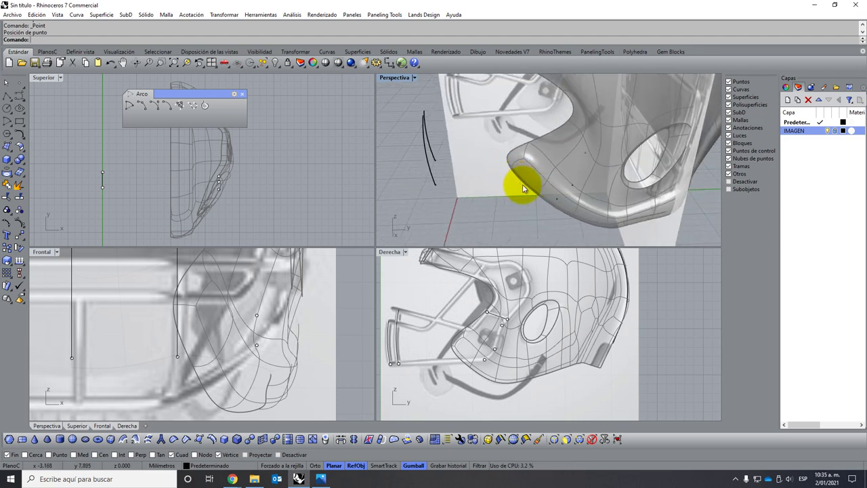
pyautogui.scroll(-2, 523, 188)
pyautogui.moveTo(542, 188)
pyautogui.mouseDown(button='right')
pyautogui.moveTo(590, 180)
pyautogui.moveTo(603, 188)
pyautogui.mouseUp(button='right')
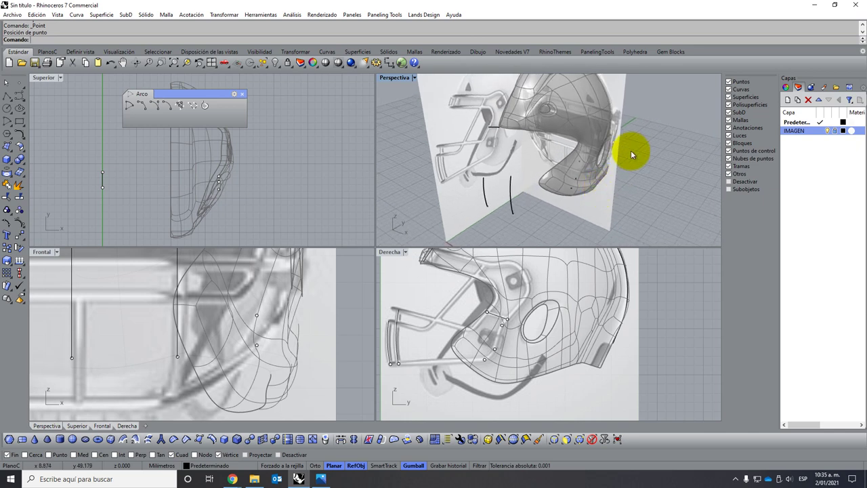
pyautogui.moveTo(631, 151)
pyautogui.mouseDown(button='right')
pyautogui.moveTo(554, 187)
pyautogui.moveTo(575, 156)
pyautogui.mouseUp(button='right')
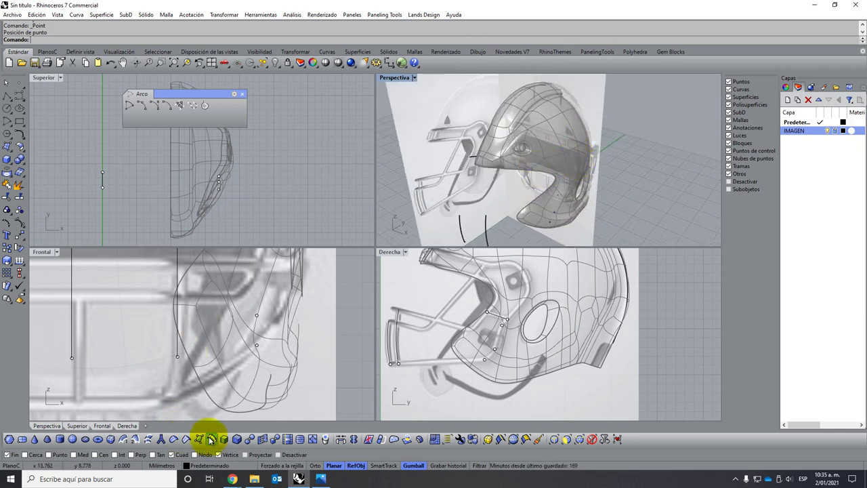
pyautogui.moveTo(232, 479)
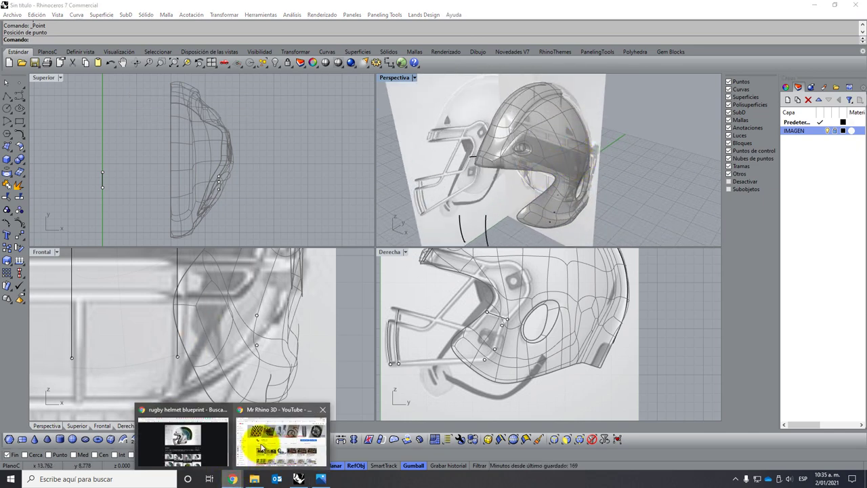
# - Leave Rhino for the browser, skim the Rhino tutorials blog, then return to the channel's YouTube videos page
pyautogui.click(262, 449)
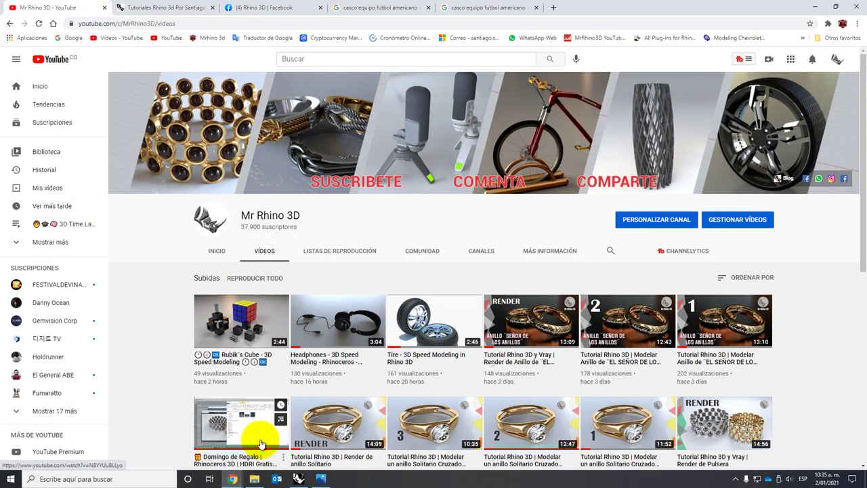
pyautogui.click(169, 8)
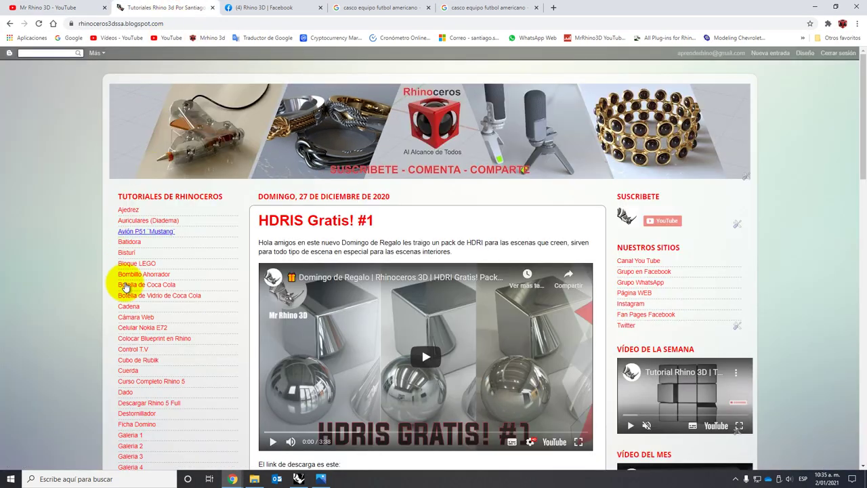
pyautogui.scroll(-5, 95, 339)
pyautogui.scroll(-3, 90, 349)
pyautogui.scroll(-4, 94, 349)
pyautogui.scroll(4, 98, 347)
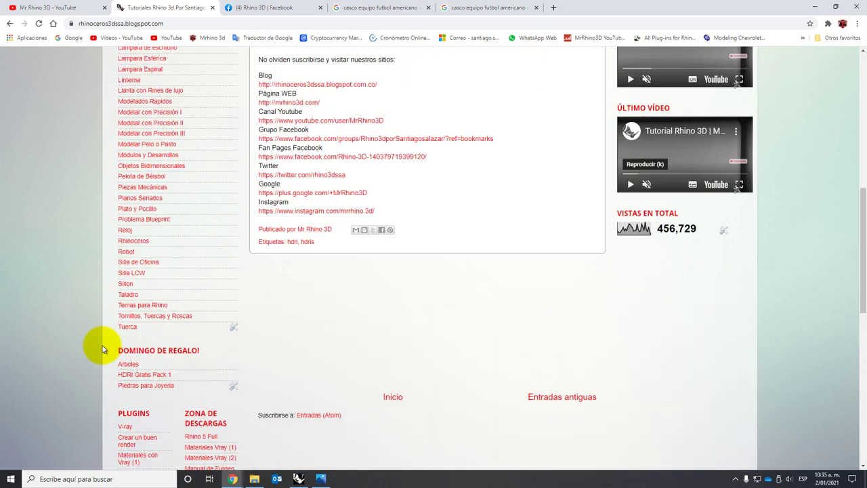
pyautogui.scroll(5, 98, 346)
pyautogui.scroll(3, 122, 298)
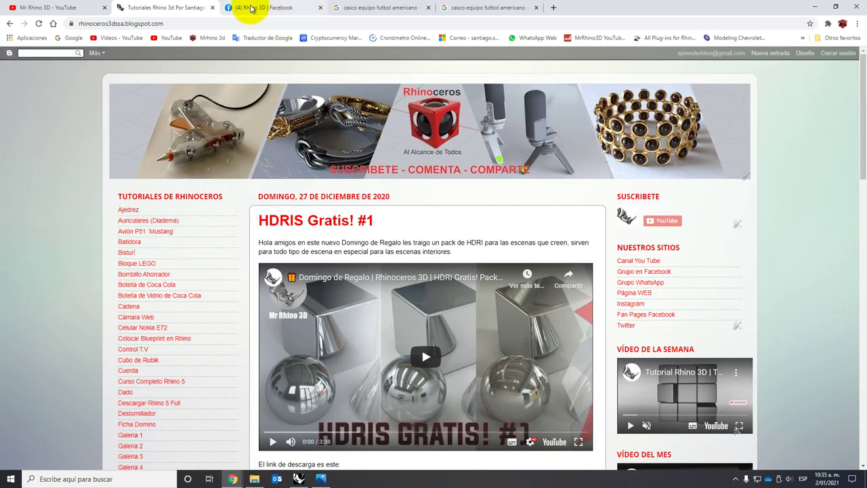
pyautogui.click(73, 6)
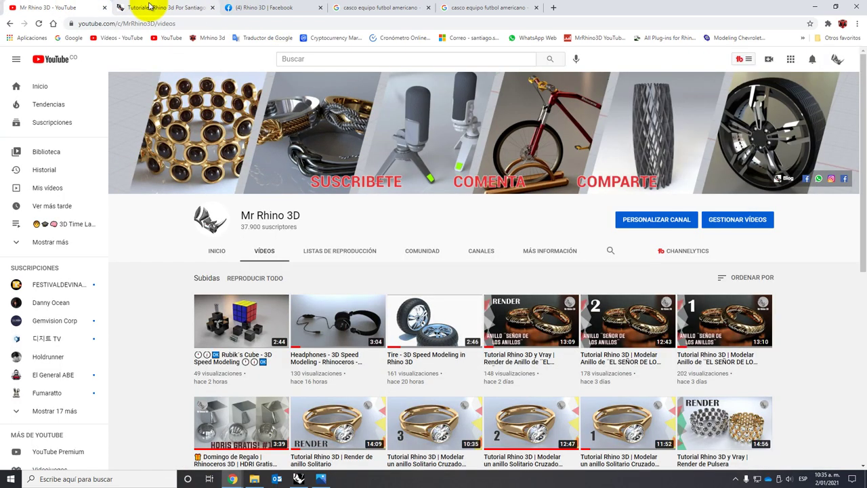